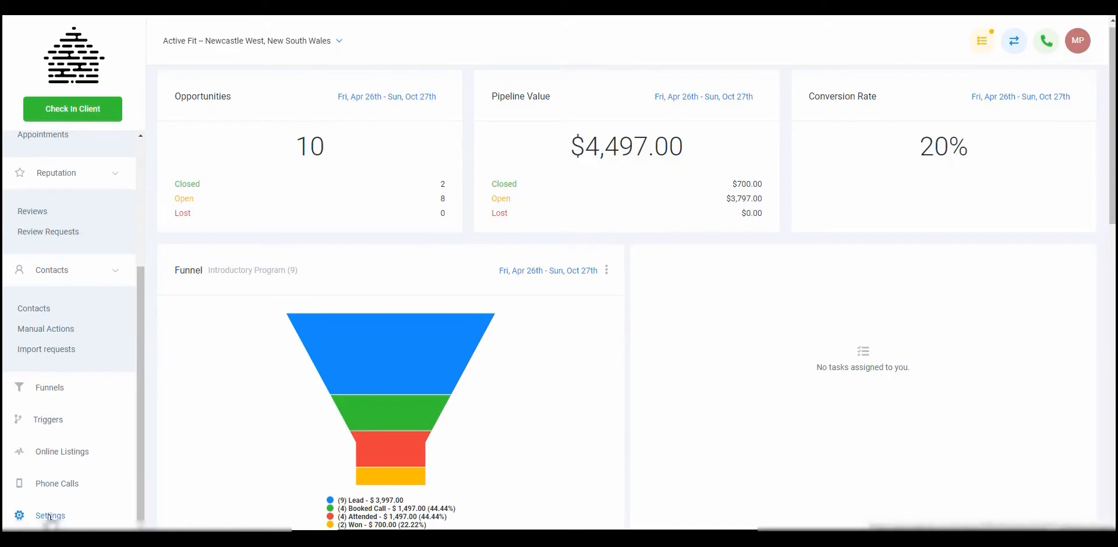
Step: Open the account settings and review the company data, including the logo, contact details, website and API key
{"action": "left_click", "coordinate": [49, 517]}
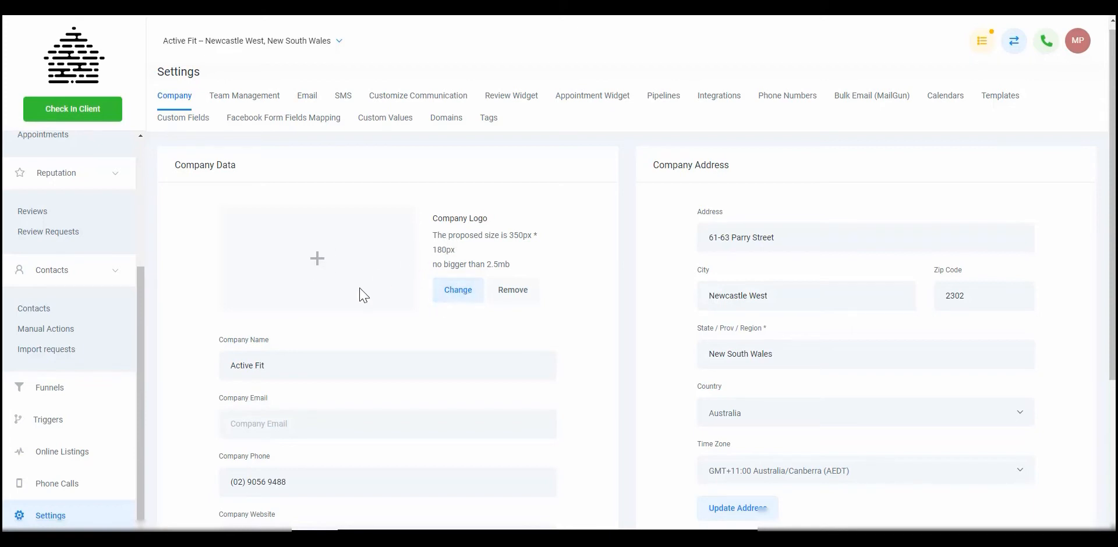
{"action": "scroll", "coordinate": [362, 295], "scroll_direction": "down", "scroll_amount": 2}
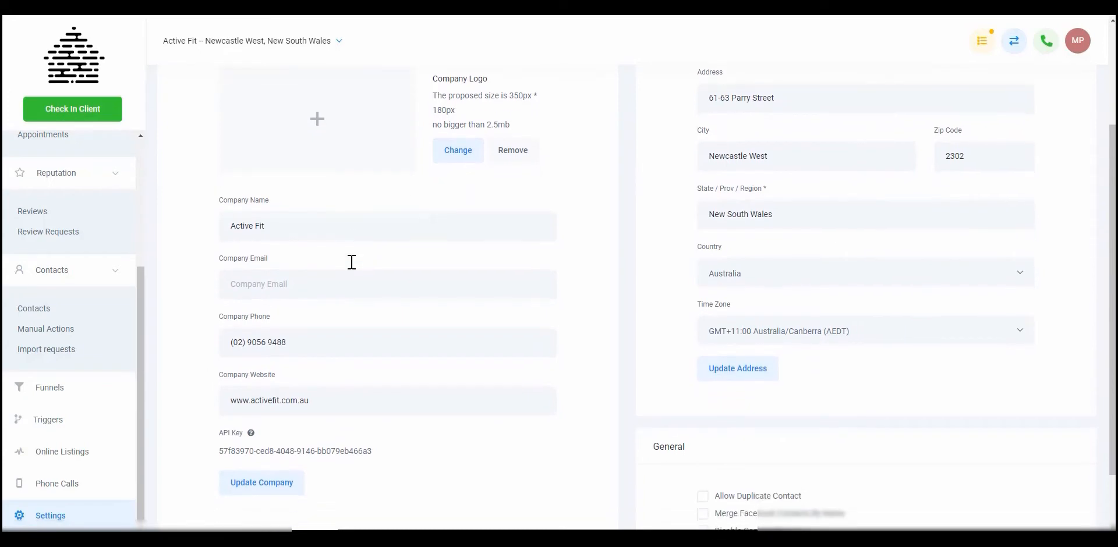
{"action": "scroll", "coordinate": [352, 263], "scroll_direction": "down", "scroll_amount": 2}
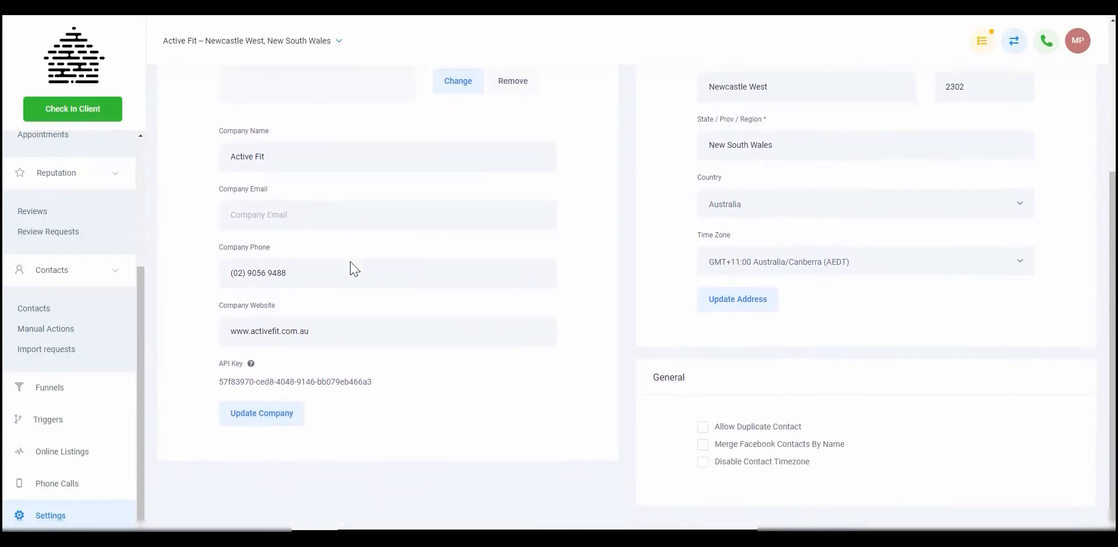
{"action": "scroll", "coordinate": [349, 260], "scroll_direction": "up", "scroll_amount": 1}
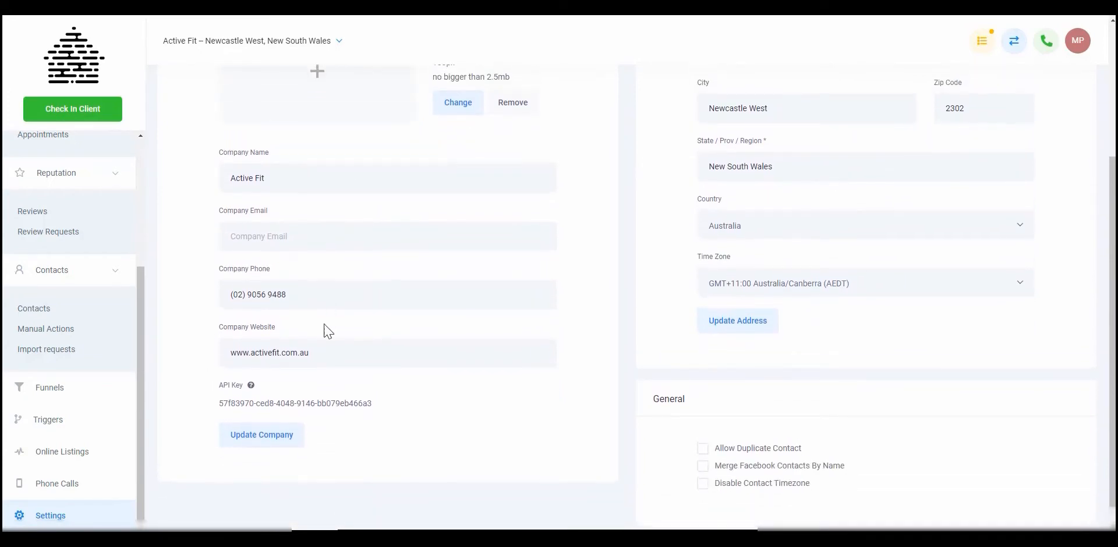
{"action": "triple_click", "coordinate": [320, 404]}
{"action": "left_click", "coordinate": [429, 409]}
{"action": "scroll", "coordinate": [428, 409], "scroll_direction": "up", "scroll_amount": 3}
{"action": "scroll", "coordinate": [425, 405], "scroll_direction": "down", "scroll_amount": 4}
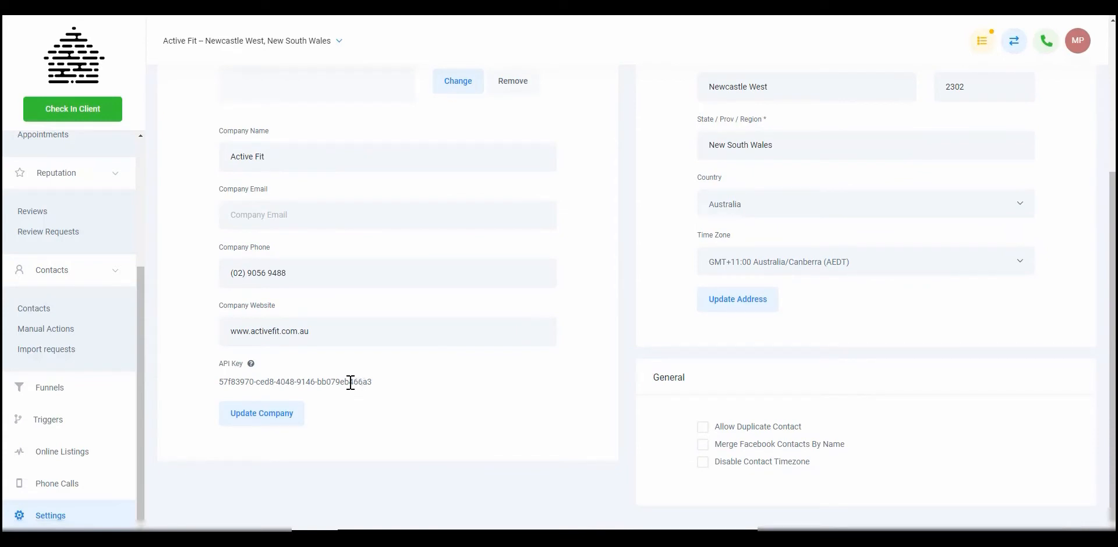
{"action": "scroll", "coordinate": [350, 382], "scroll_direction": "up", "scroll_amount": 3}
{"action": "scroll", "coordinate": [365, 425], "scroll_direction": "down", "scroll_amount": 3}
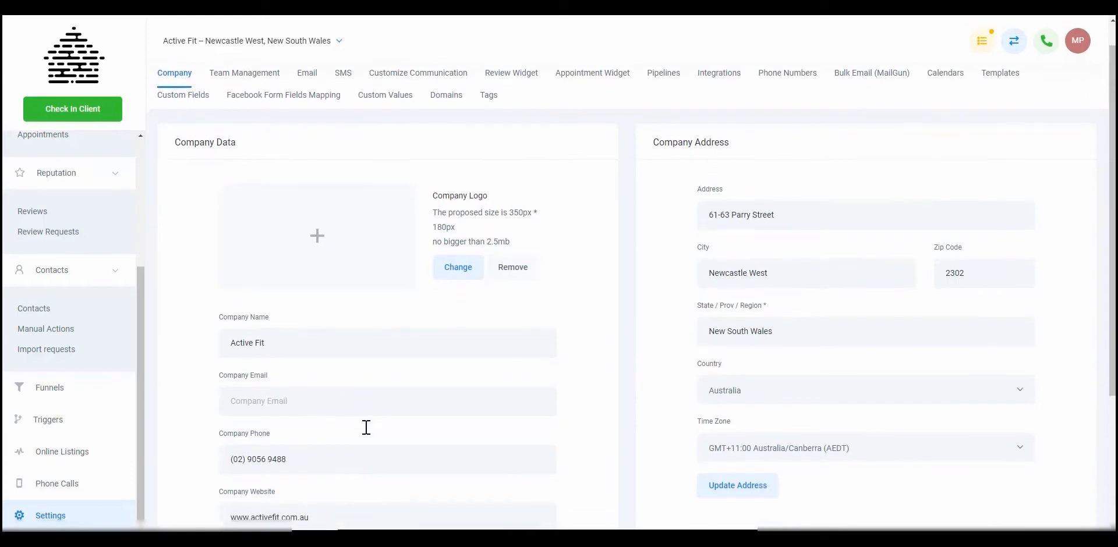
{"action": "scroll", "coordinate": [392, 420], "scroll_direction": "up", "scroll_amount": 3}
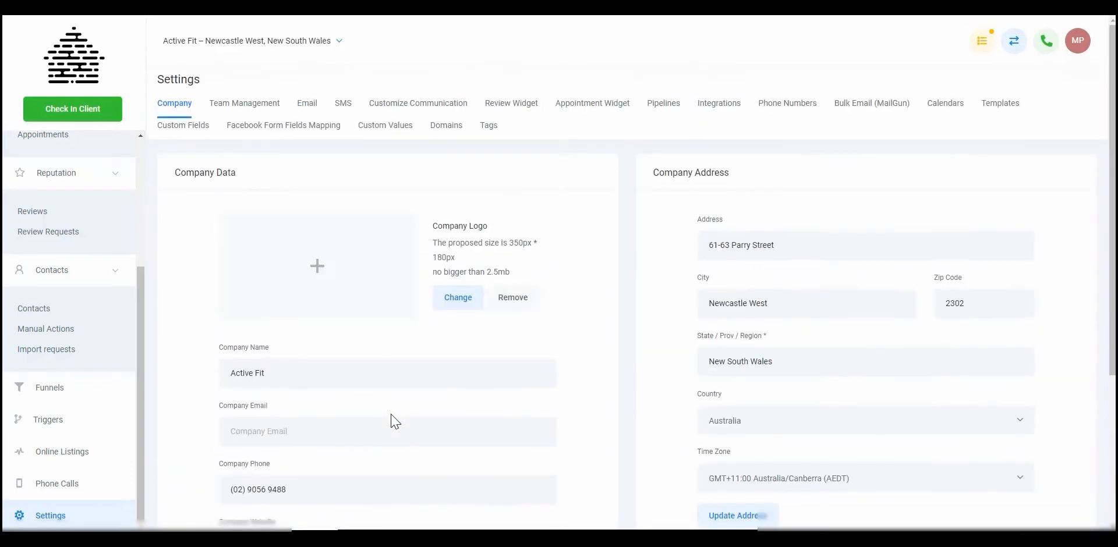
Step: Review the company address, country, time zone and the general options for contact handling
{"action": "scroll", "coordinate": [813, 234], "scroll_direction": "down", "scroll_amount": 1}
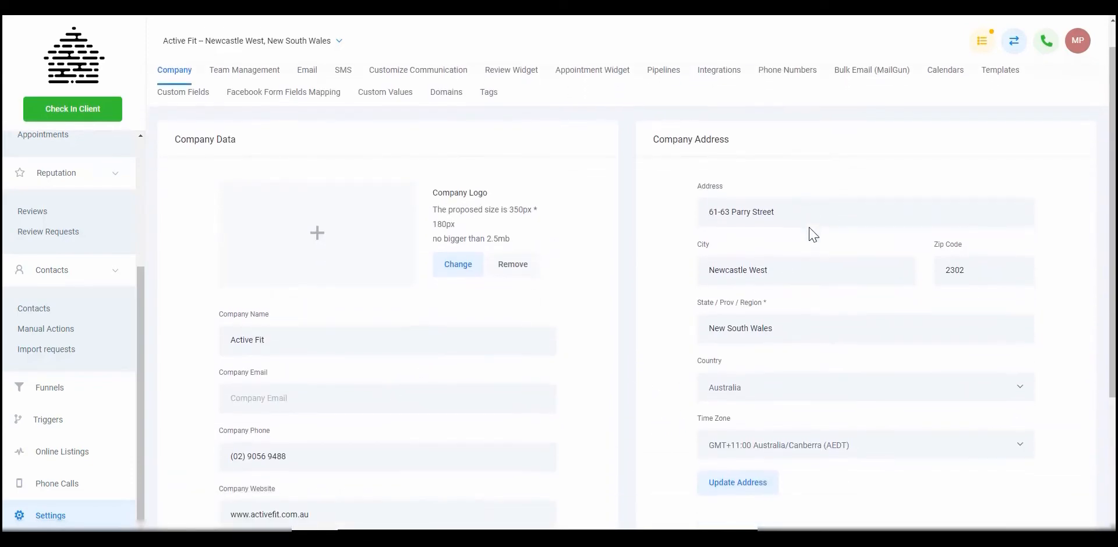
{"action": "scroll", "coordinate": [814, 205], "scroll_direction": "down", "scroll_amount": 1}
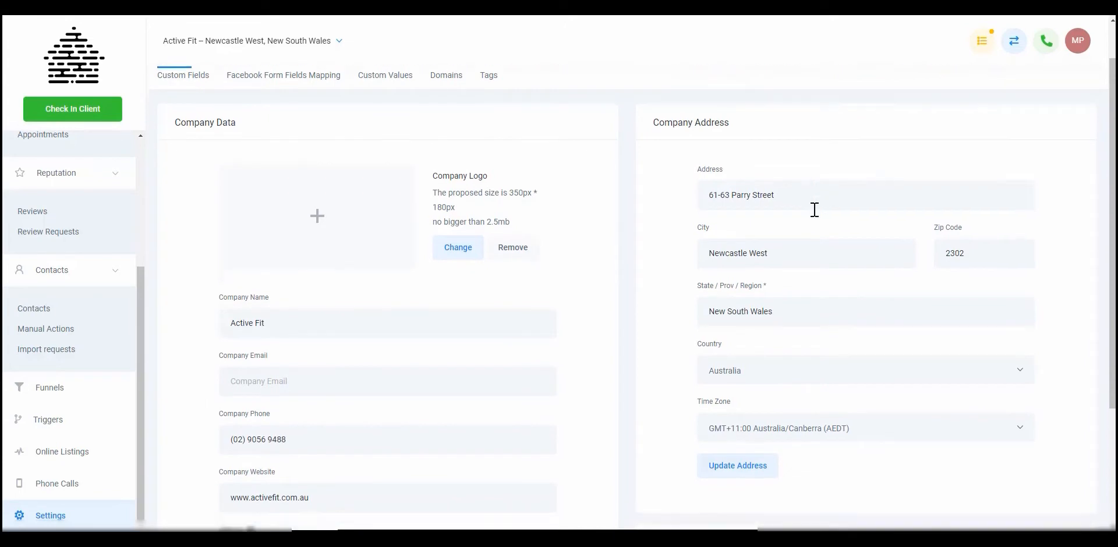
{"action": "scroll", "coordinate": [873, 308], "scroll_direction": "down", "scroll_amount": 1}
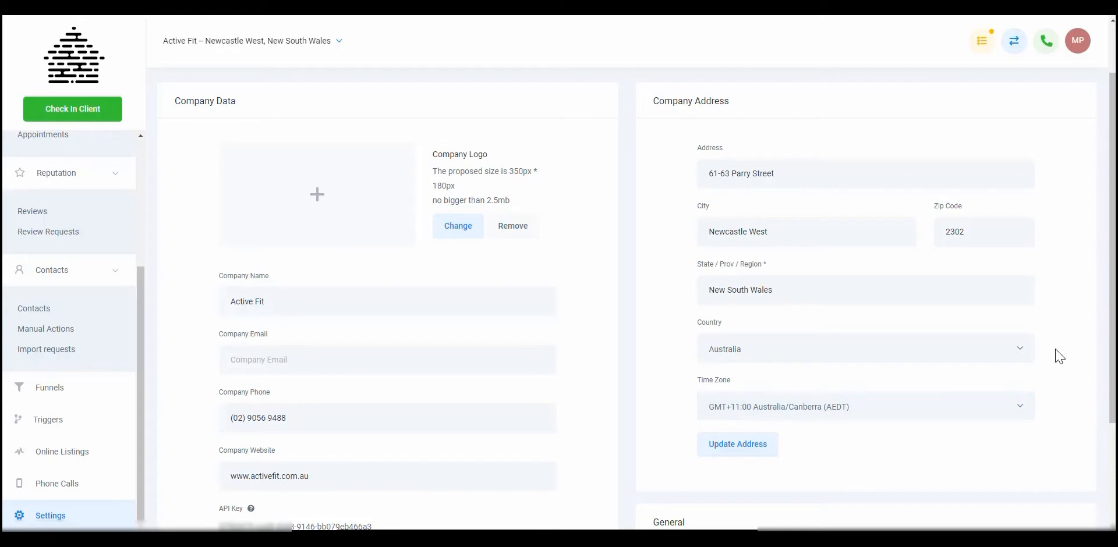
{"action": "scroll", "coordinate": [1059, 354], "scroll_direction": "down", "scroll_amount": 2}
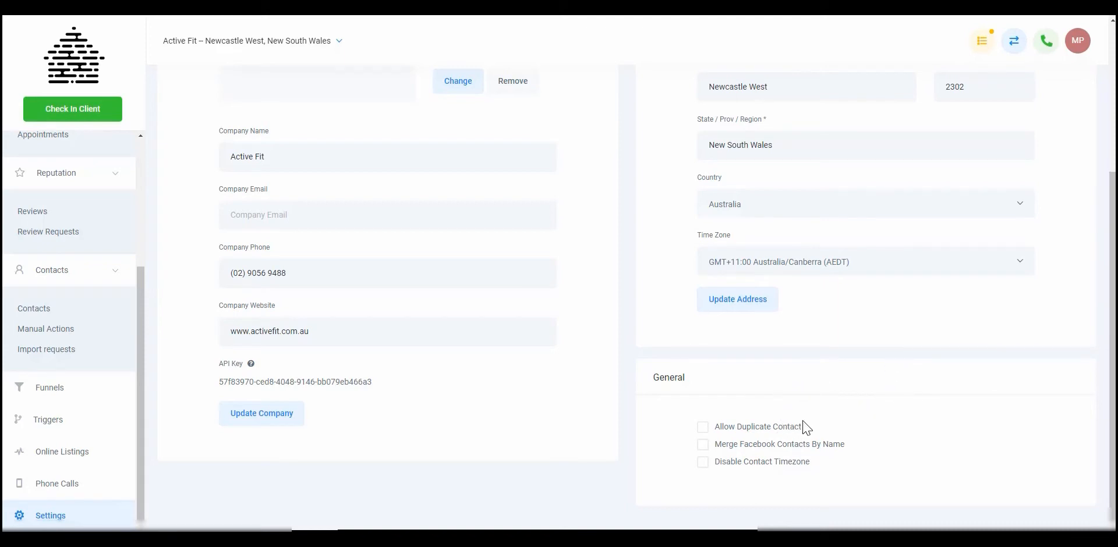
{"action": "scroll", "coordinate": [795, 451], "scroll_direction": "up", "scroll_amount": 1}
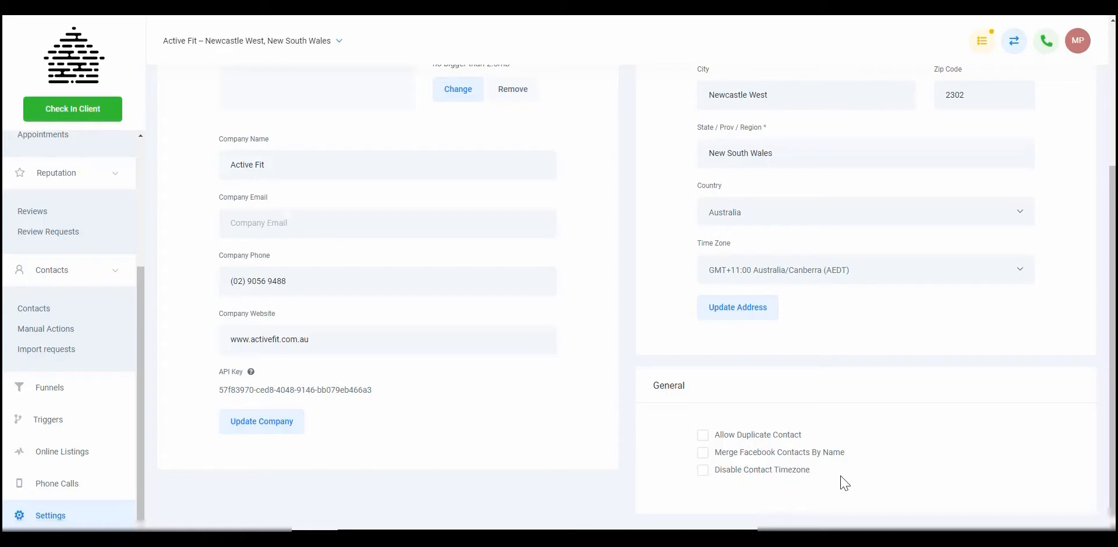
{"action": "scroll", "coordinate": [834, 482], "scroll_direction": "up", "scroll_amount": 4}
{"action": "scroll", "coordinate": [342, 212], "scroll_direction": "down", "scroll_amount": 3}
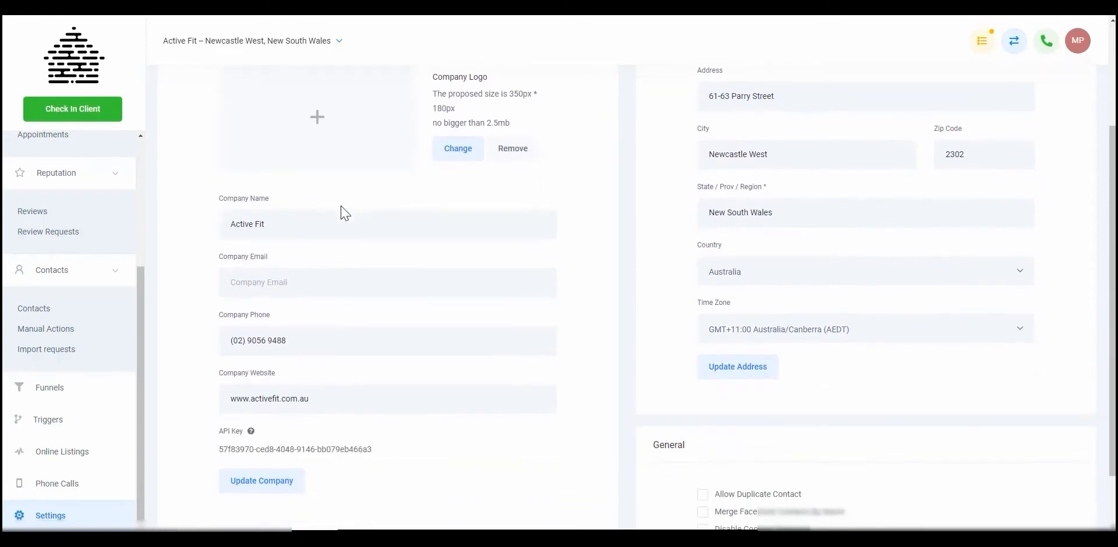
{"action": "scroll", "coordinate": [530, 285], "scroll_direction": "up", "scroll_amount": 3}
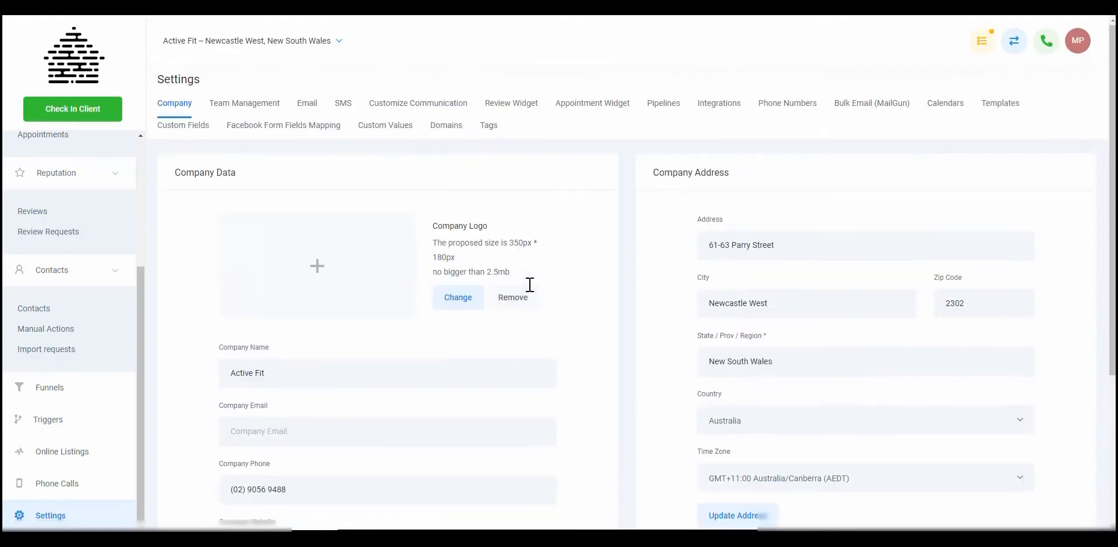
Step: Open a new employee form in Team Management and review its personal details, password and email signature fields
{"action": "left_click", "coordinate": [266, 111]}
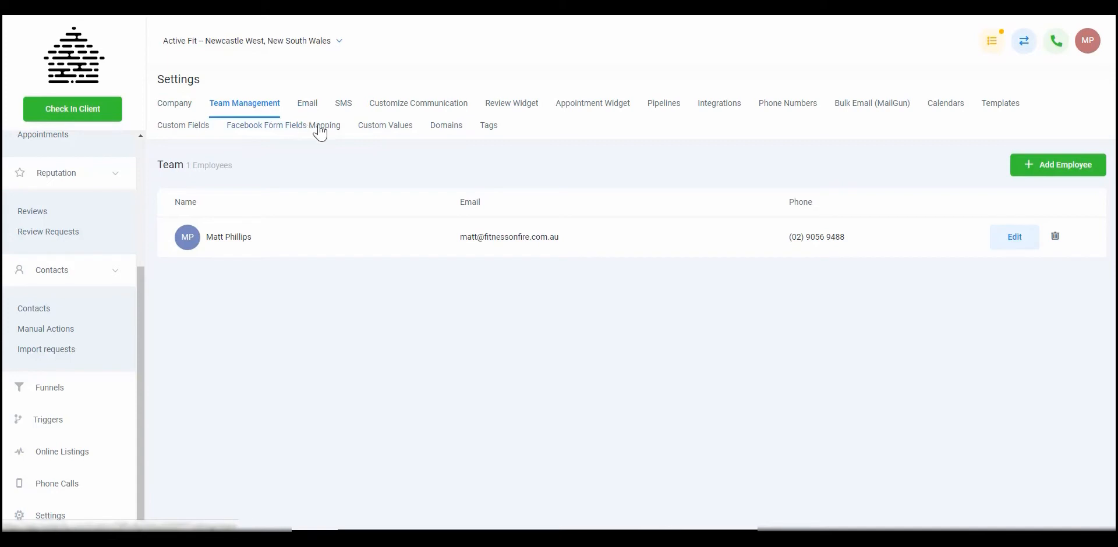
{"action": "left_click", "coordinate": [1063, 172]}
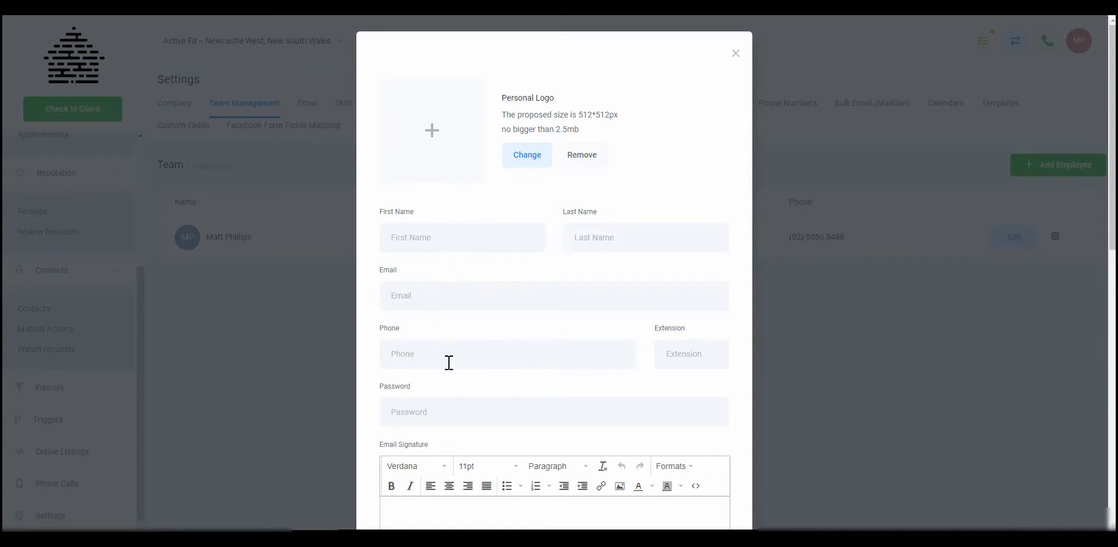
{"action": "scroll", "coordinate": [449, 363], "scroll_direction": "down", "scroll_amount": 2}
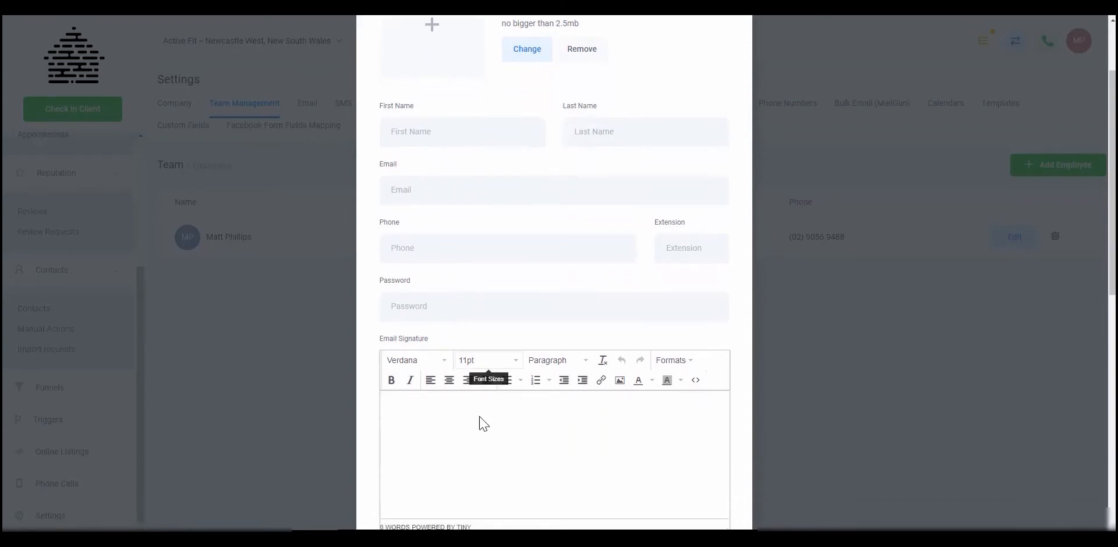
{"action": "scroll", "coordinate": [484, 424], "scroll_direction": "down", "scroll_amount": 1}
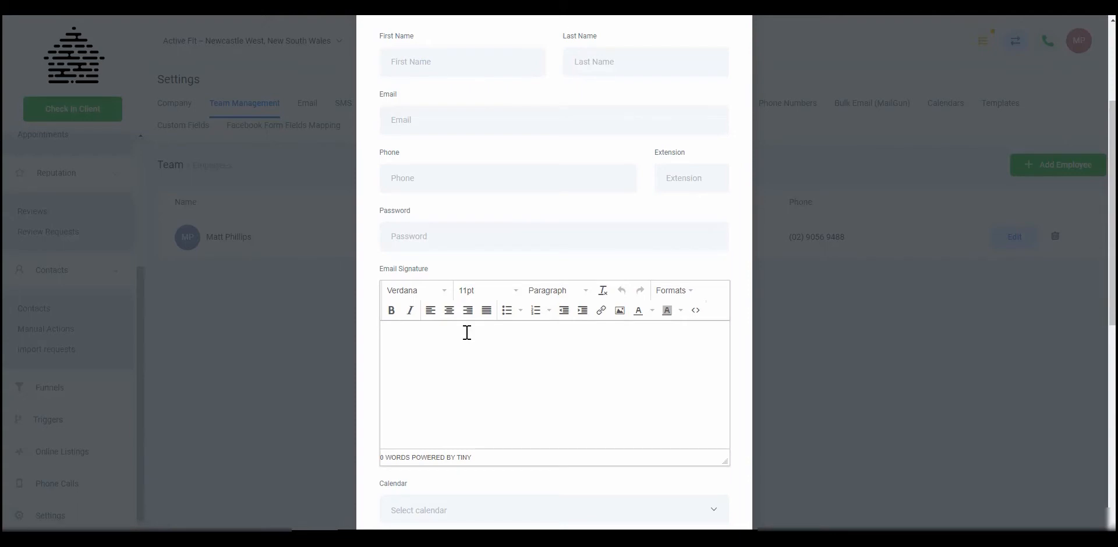
{"action": "scroll", "coordinate": [467, 332], "scroll_direction": "down", "scroll_amount": 2}
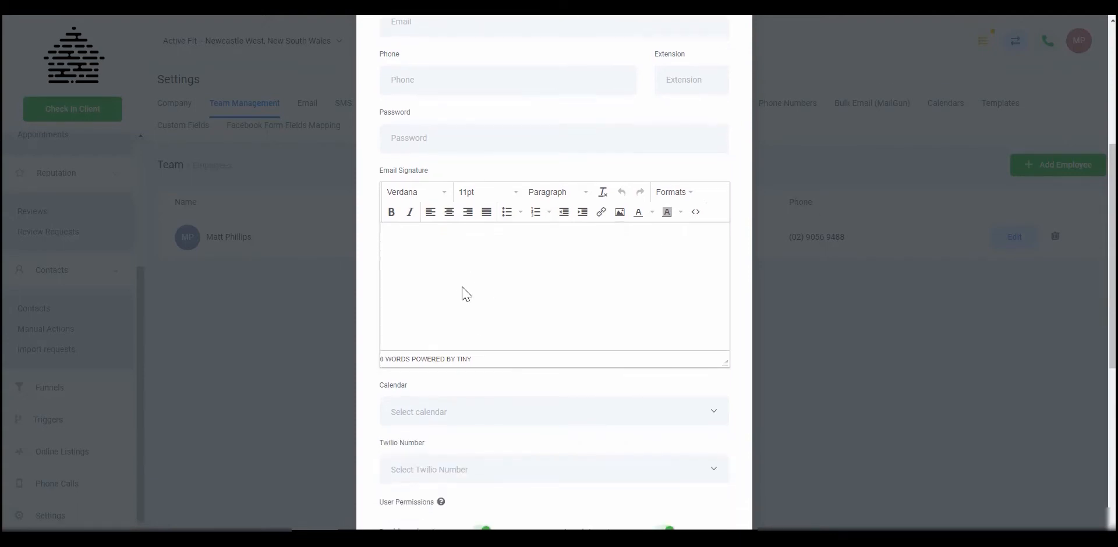
{"action": "scroll", "coordinate": [463, 291], "scroll_direction": "down", "scroll_amount": 1}
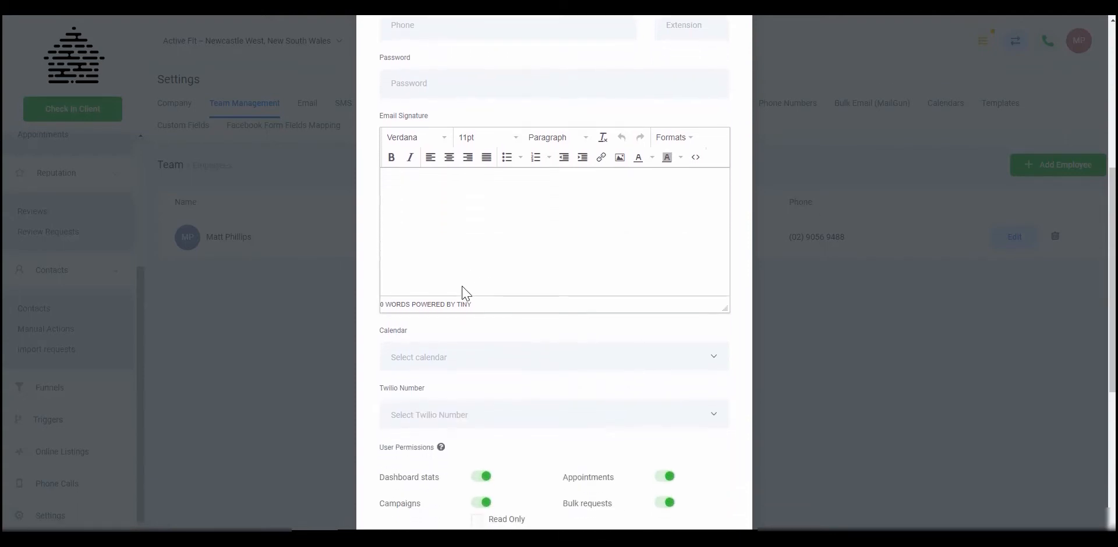
Step: Check the calendar and Twilio number choices for the new employee and review the user permissions
{"action": "left_click", "coordinate": [499, 352]}
{"action": "left_click", "coordinate": [500, 351]}
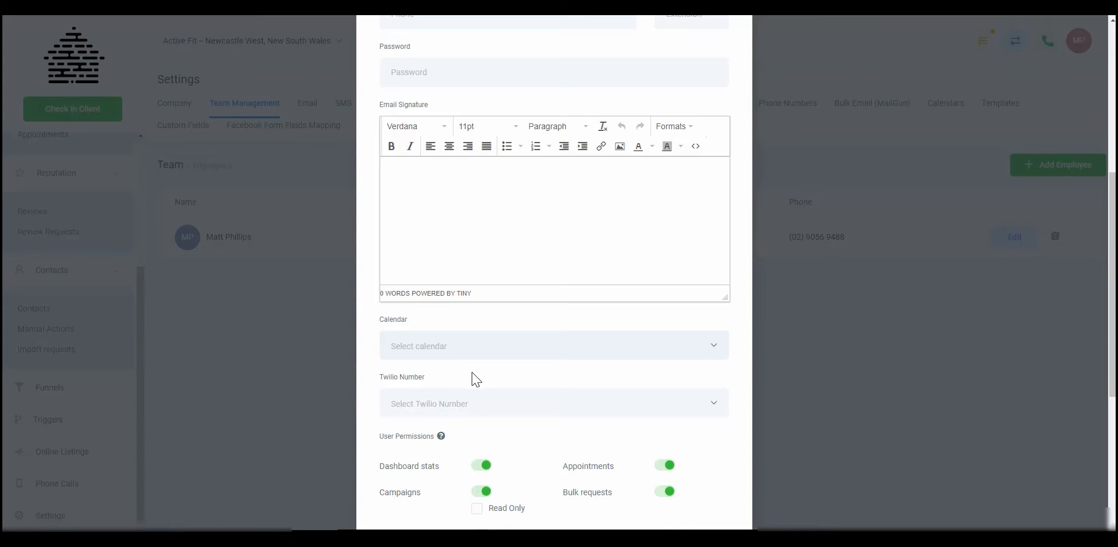
{"action": "left_click", "coordinate": [501, 407]}
{"action": "left_click", "coordinate": [501, 406]}
{"action": "scroll", "coordinate": [472, 377], "scroll_direction": "down", "scroll_amount": 3}
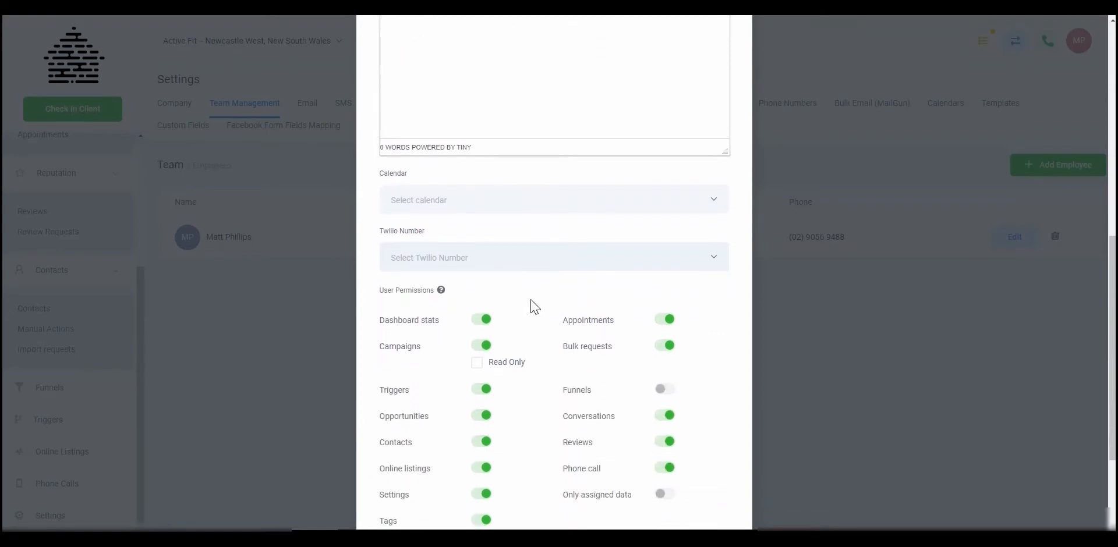
{"action": "scroll", "coordinate": [470, 283], "scroll_direction": "down", "scroll_amount": 1}
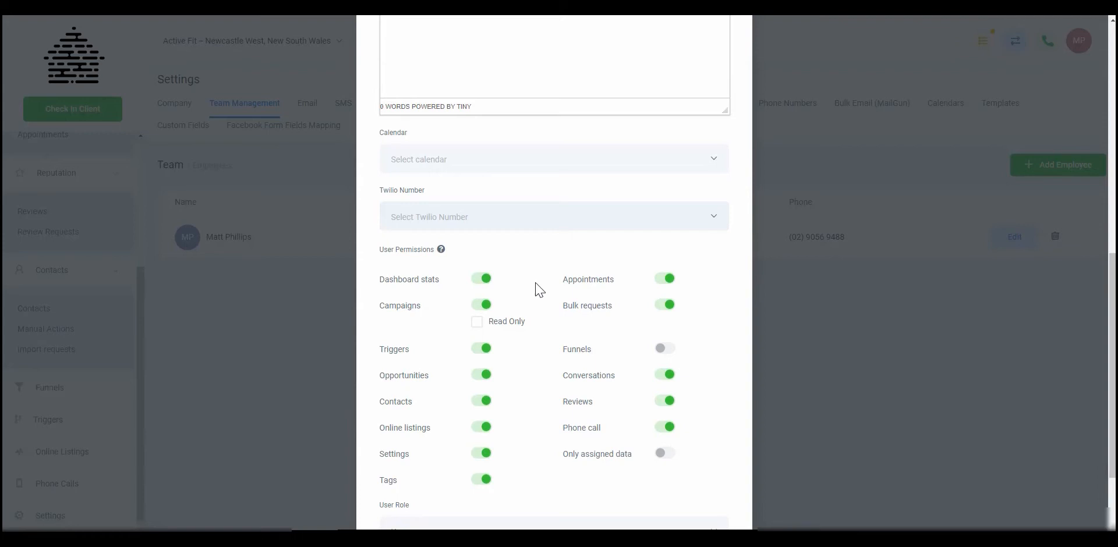
Step: Try read-only Campaigns and Only assigned data permissions for the new employee, check the user role choices, and discard the form
{"action": "left_click", "coordinate": [477, 324]}
{"action": "scroll", "coordinate": [638, 382], "scroll_direction": "down", "scroll_amount": 2}
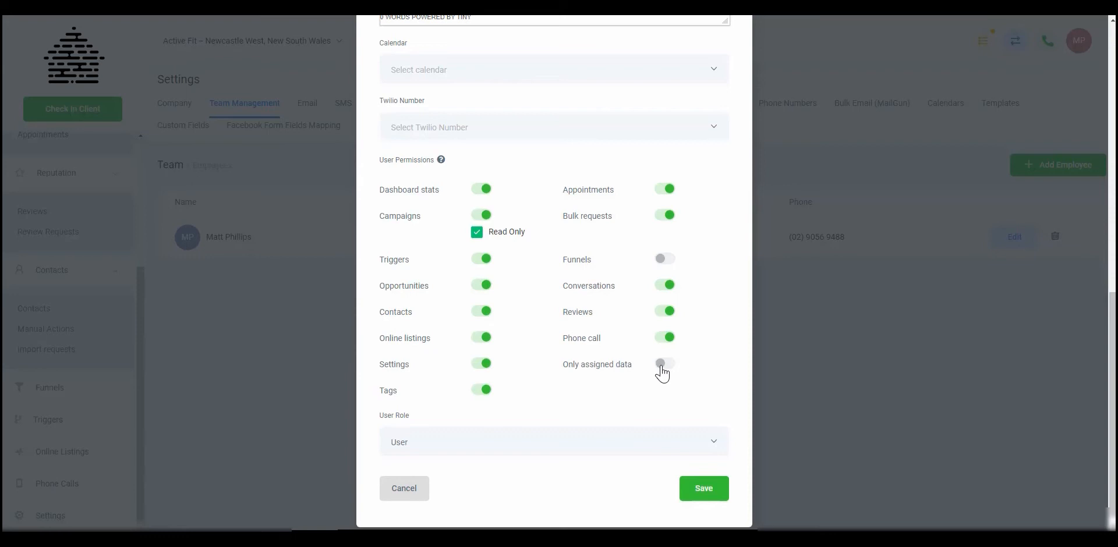
{"action": "left_click", "coordinate": [662, 367]}
{"action": "left_click", "coordinate": [613, 444]}
{"action": "left_click", "coordinate": [612, 443]}
{"action": "scroll", "coordinate": [603, 407], "scroll_direction": "down", "scroll_amount": 1}
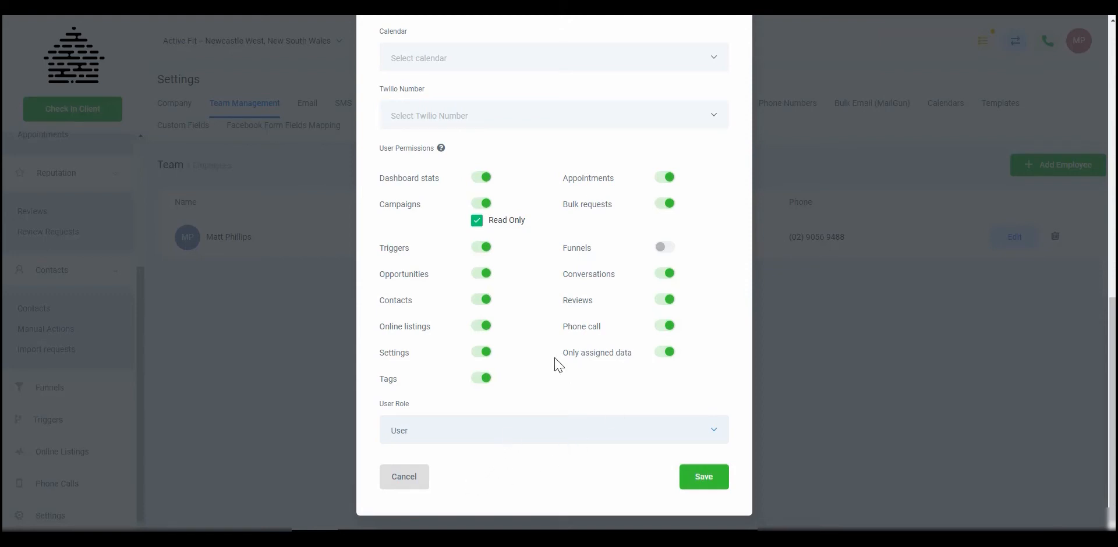
{"action": "scroll", "coordinate": [589, 322], "scroll_direction": "up", "scroll_amount": 7}
{"action": "scroll", "coordinate": [582, 344], "scroll_direction": "down", "scroll_amount": 7}
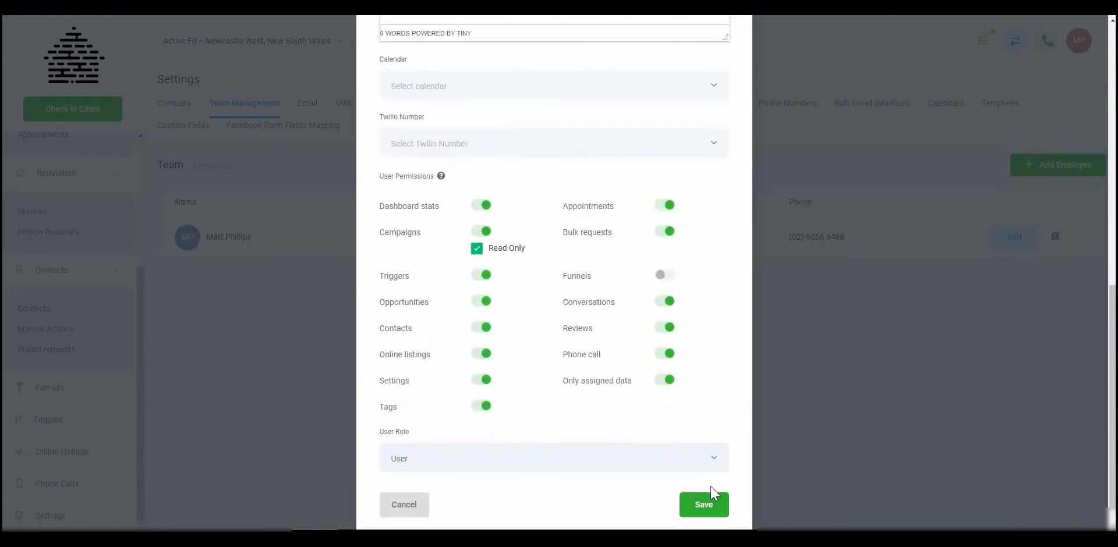
{"action": "left_click", "coordinate": [407, 511]}
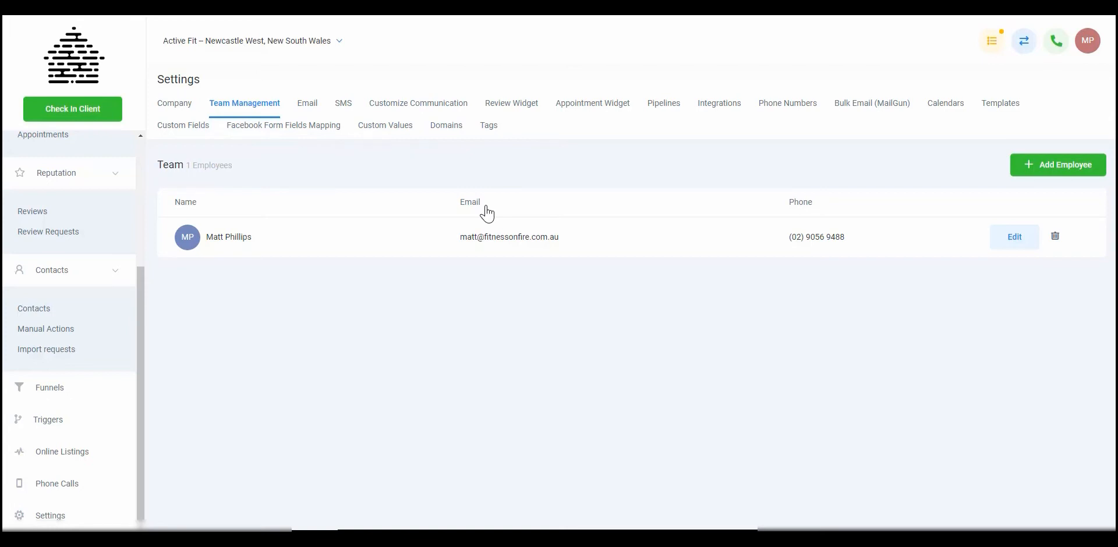
Step: View the review request settings for Email, SMS, Customize Communication and the Review Widget
{"action": "left_click", "coordinate": [308, 110]}
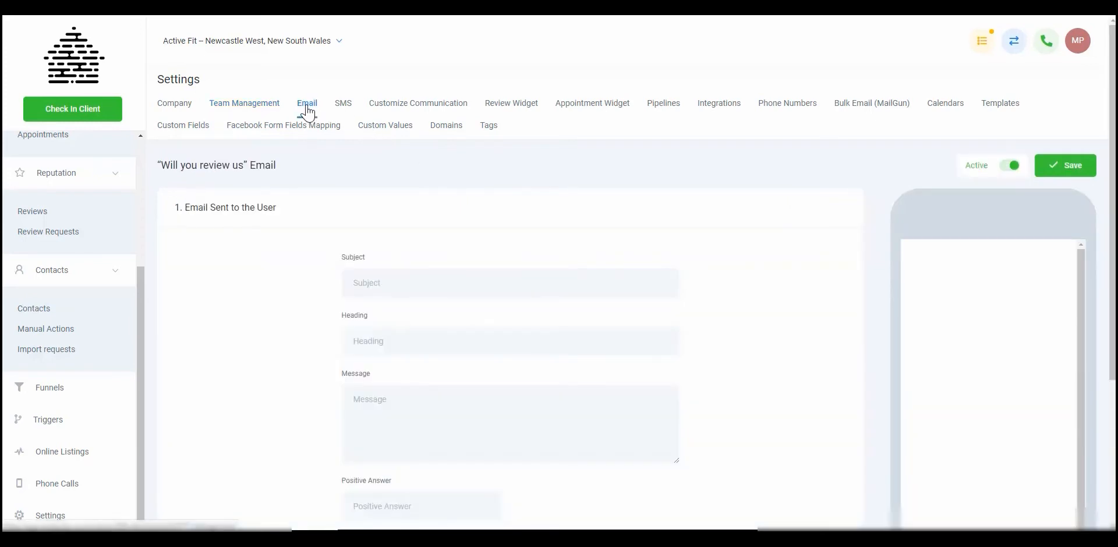
{"action": "left_click", "coordinate": [341, 104]}
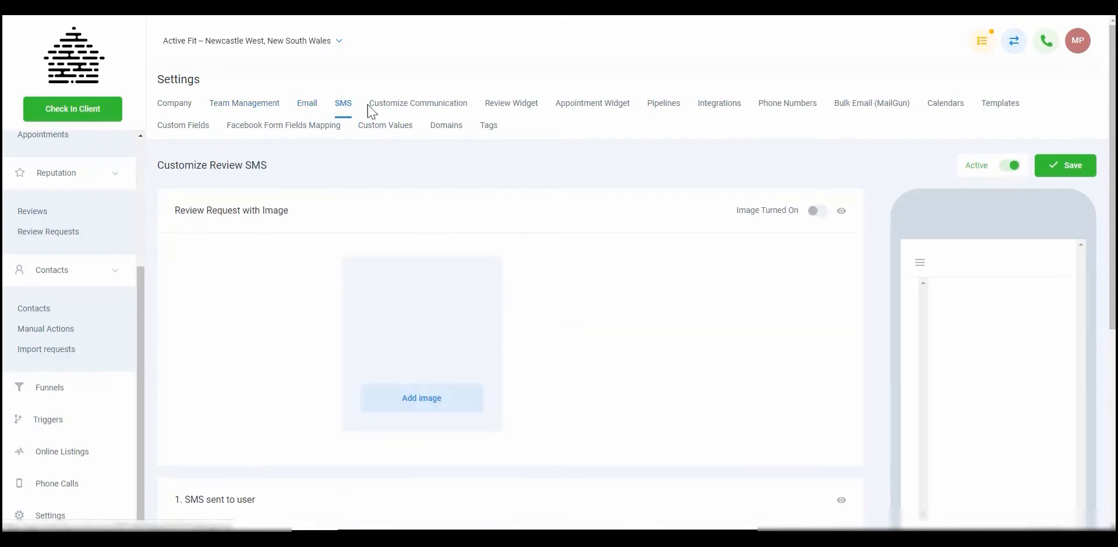
{"action": "left_click", "coordinate": [404, 110]}
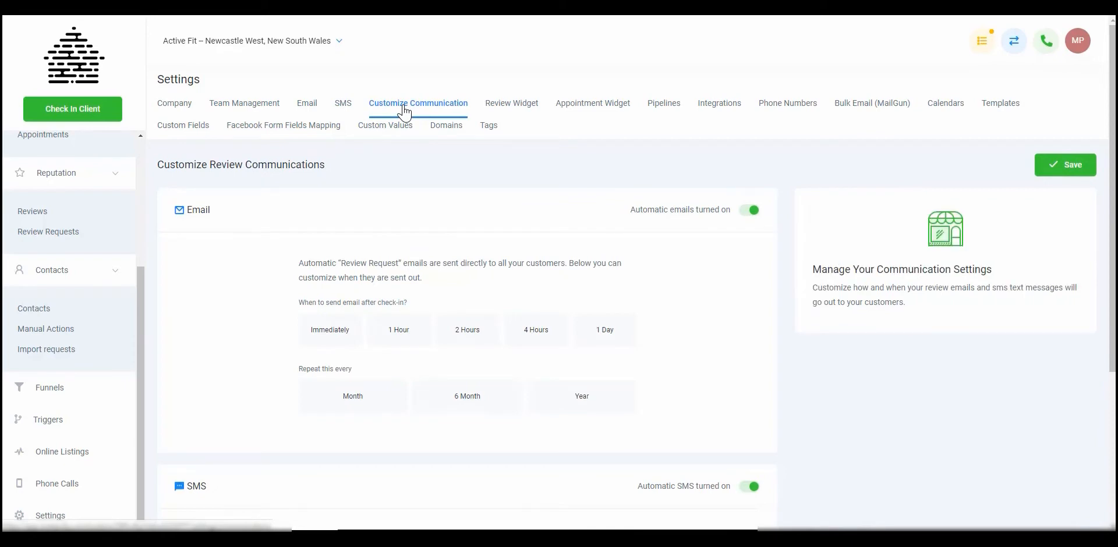
{"action": "left_click", "coordinate": [501, 110]}
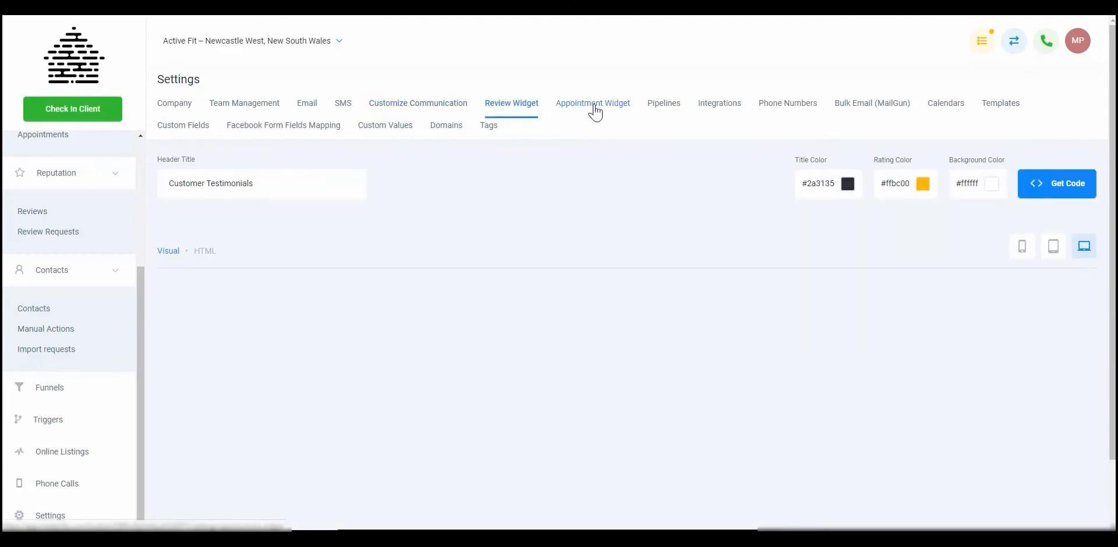
Step: Open the Appointment Widget settings and examine the calendar choices and the pop-up and embed code
{"action": "left_click", "coordinate": [595, 110]}
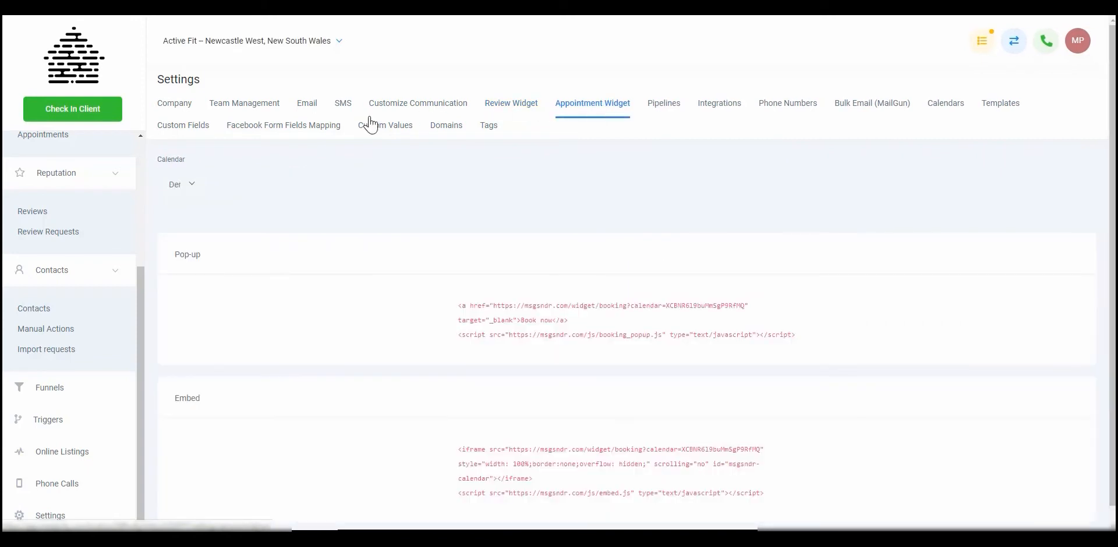
{"action": "left_click", "coordinate": [186, 187]}
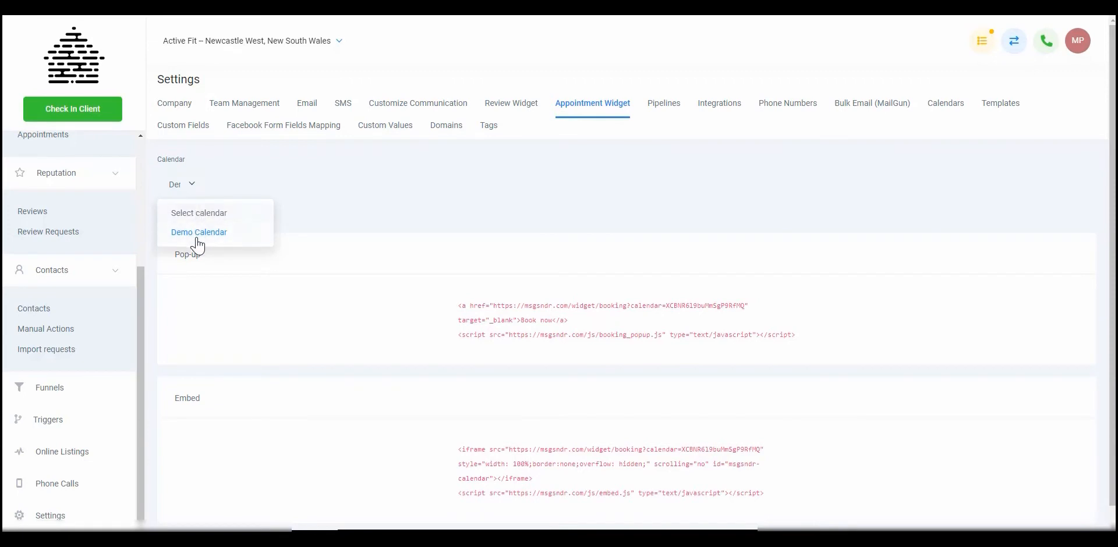
{"action": "left_click", "coordinate": [186, 186]}
{"action": "scroll", "coordinate": [533, 300], "scroll_direction": "down", "scroll_amount": 1}
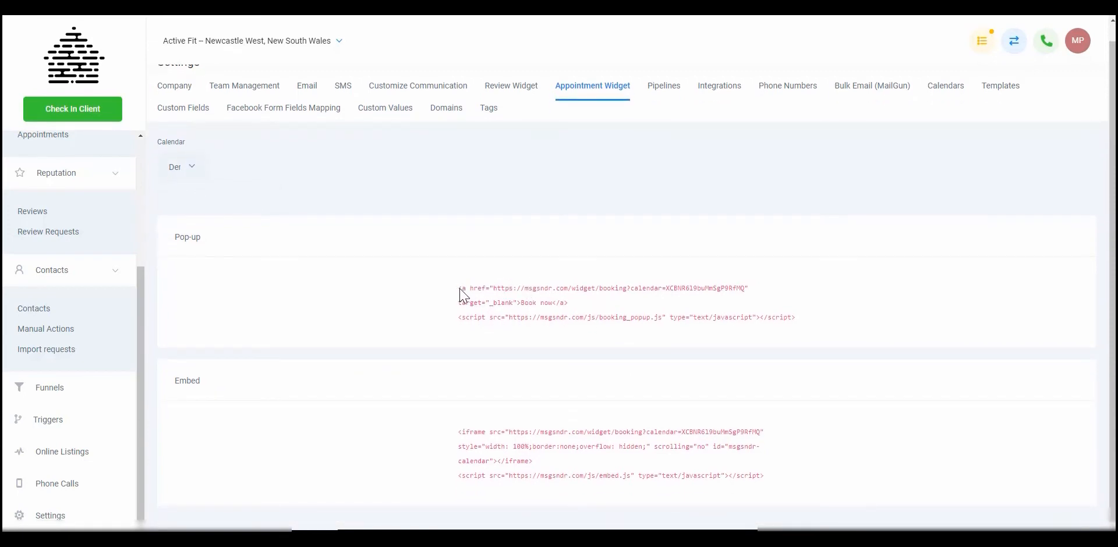
{"action": "left_click_drag", "start_coordinate": [460, 291], "coordinate": [670, 322]}
{"action": "left_click", "coordinate": [579, 431]}
{"action": "scroll", "coordinate": [497, 435], "scroll_direction": "up", "scroll_amount": 1}
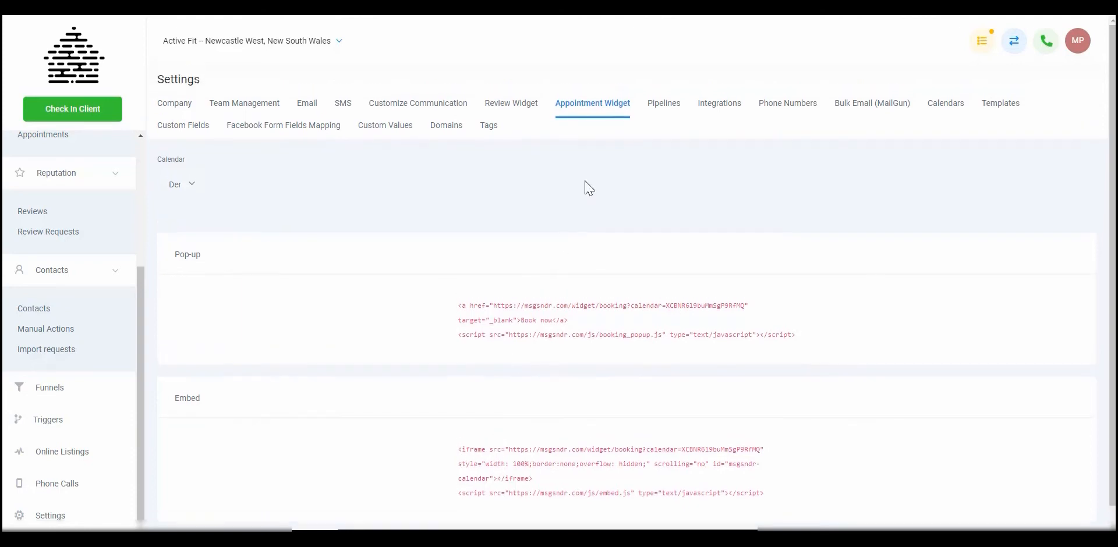
Step: Start a new pipeline in the Pipelines settings and name it Tutorial Pipeline
{"action": "left_click", "coordinate": [667, 108]}
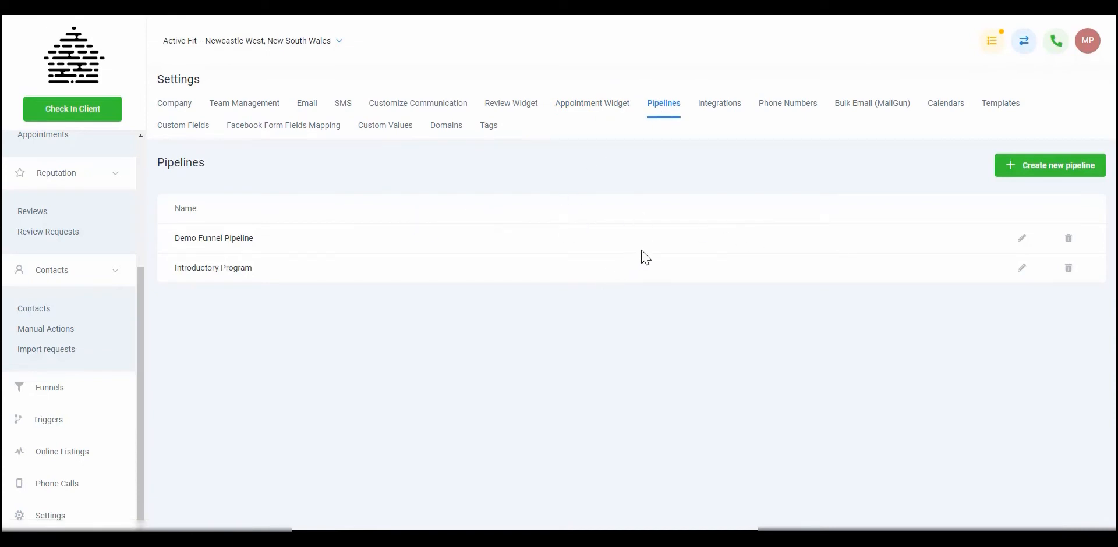
{"action": "left_click", "coordinate": [1042, 175]}
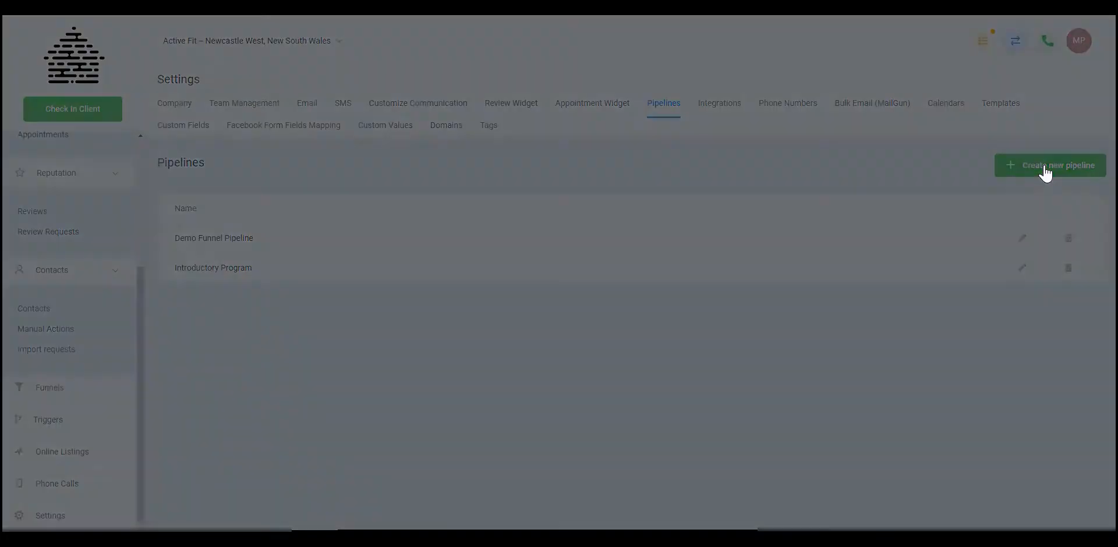
{"action": "left_click", "coordinate": [435, 119]}
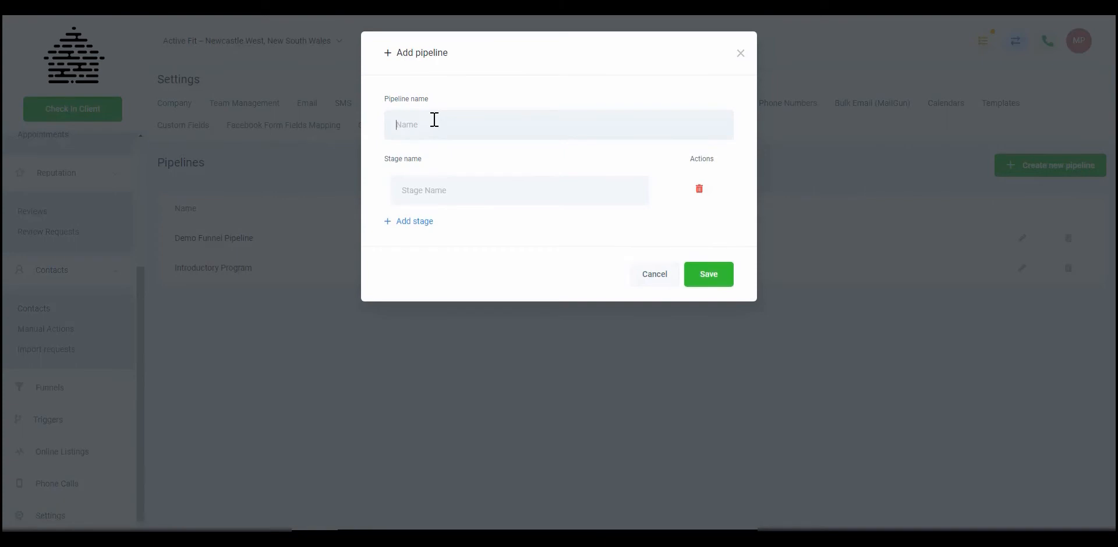
{"action": "type", "text": "Demo Pipeline"}
{"action": "double_click", "coordinate": [400, 124]}
{"action": "type", "text": "Tutorial"}
Step: Give the pipeline three stages in order: Lead, Booked Call Stage and Attended Call Stage
{"action": "left_click", "coordinate": [477, 201]}
{"action": "type", "text": "Lead"}
{"action": "left_click", "coordinate": [422, 223]}
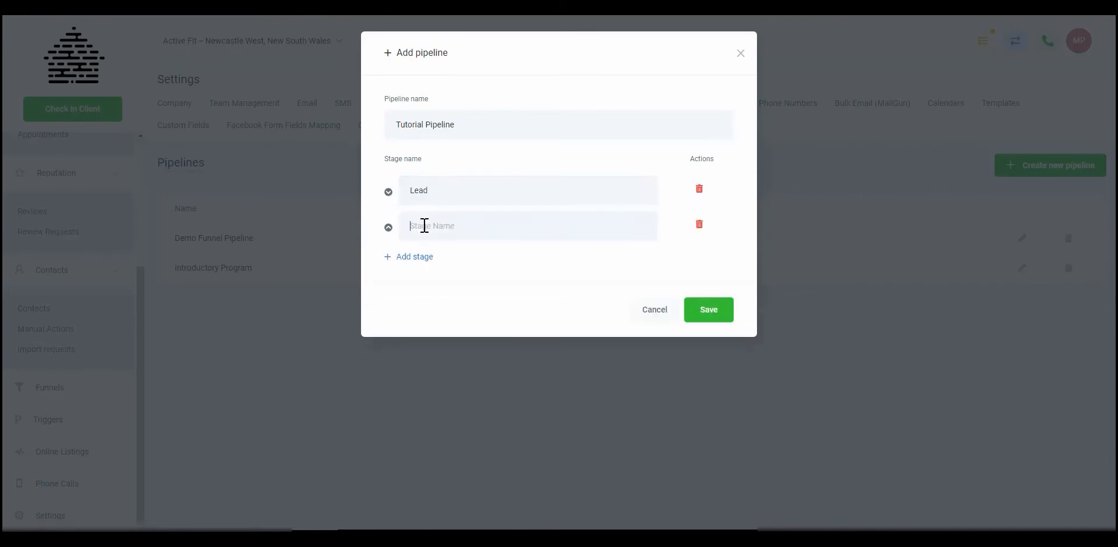
{"action": "type", "text": "Booked Call Stage"}
{"action": "left_click", "coordinate": [415, 257]}
{"action": "type", "text": "Atten"}
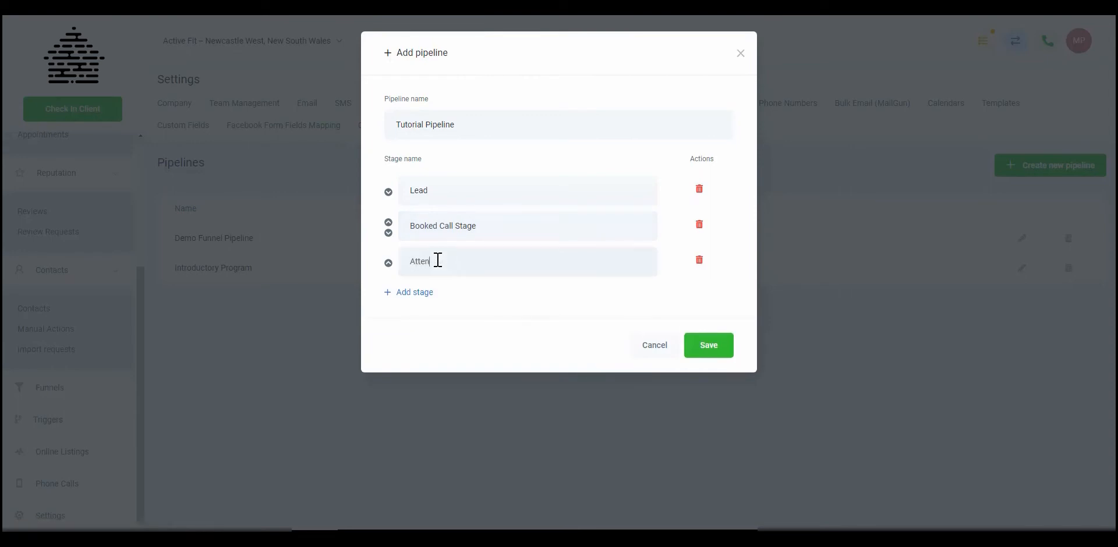
{"action": "type", "text": "ded Call Stage"}
Step: Try swapping Booked Call Stage with Lead and with Attended Call Stage, restoring the original stage order each time
{"action": "left_click", "coordinate": [388, 192]}
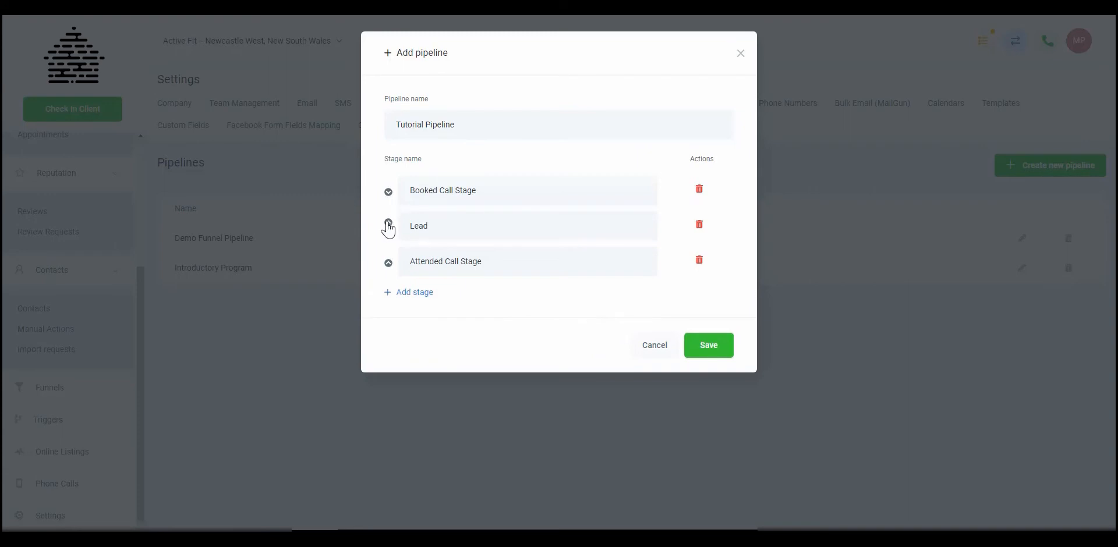
{"action": "left_click", "coordinate": [388, 222]}
{"action": "left_click", "coordinate": [389, 263]}
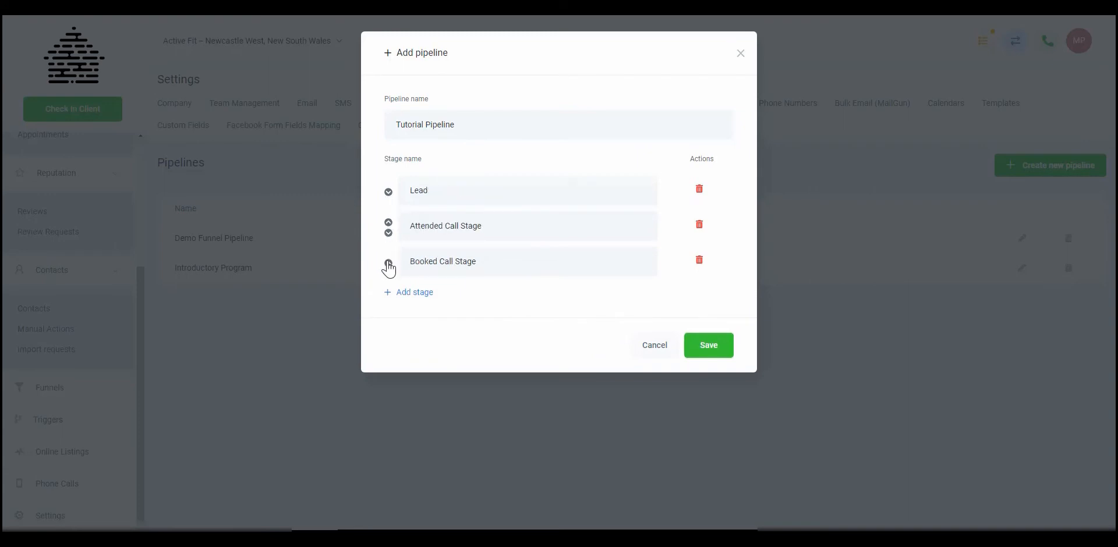
{"action": "left_click", "coordinate": [389, 233]}
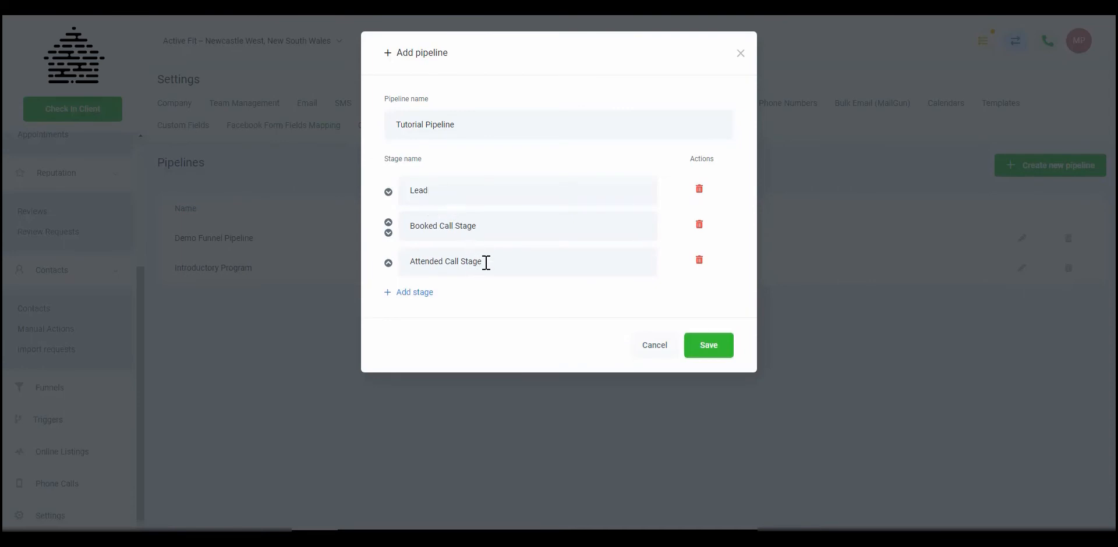
Step: Save the new Tutorial Pipeline
{"action": "left_click", "coordinate": [720, 350]}
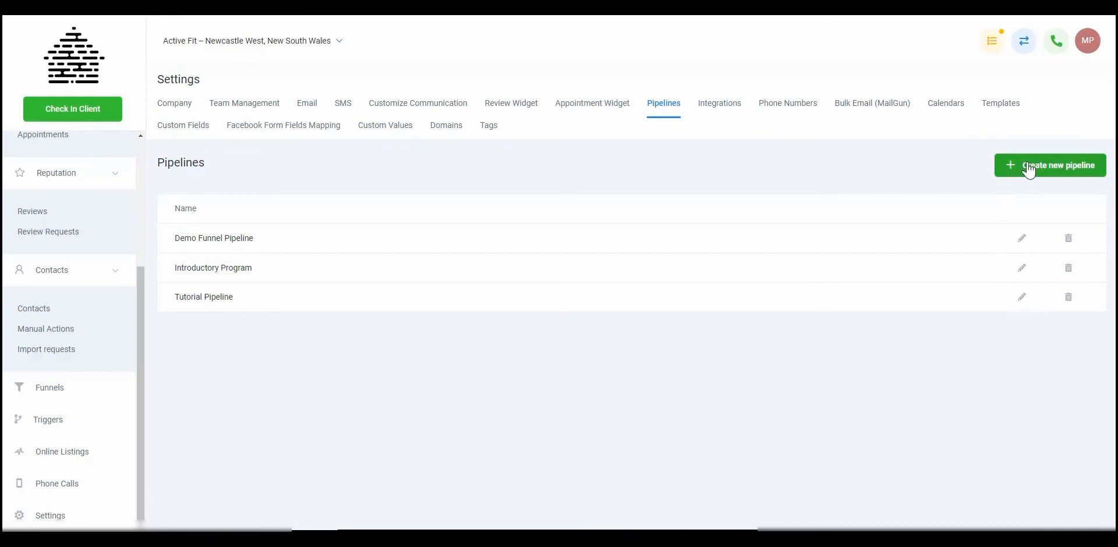
Step: Open the Integrations settings and examine the connectable accounts and the Stripe key fields
{"action": "left_click", "coordinate": [725, 108]}
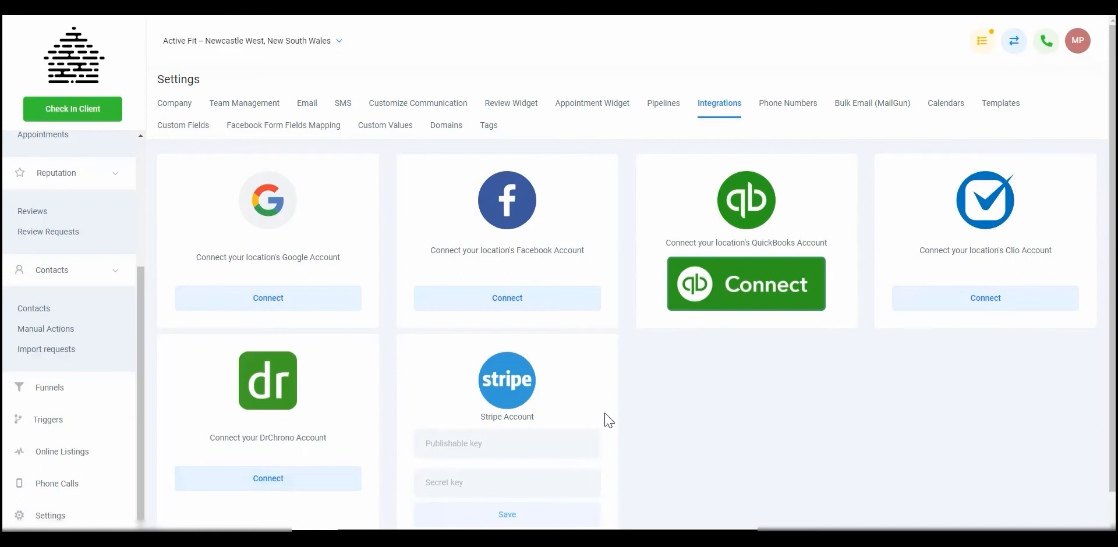
{"action": "scroll", "coordinate": [608, 420], "scroll_direction": "down", "scroll_amount": 1}
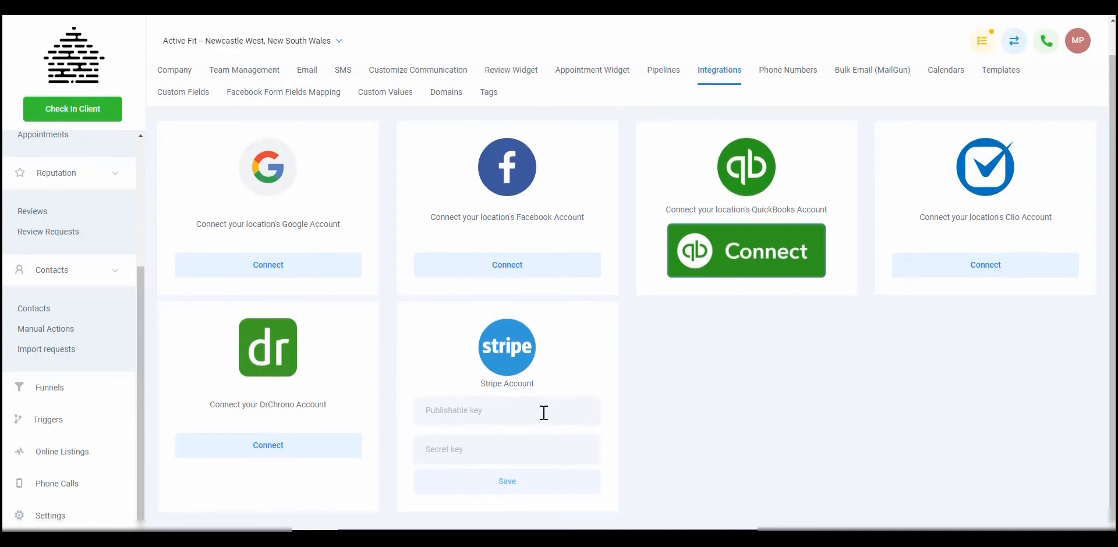
{"action": "left_click", "coordinate": [540, 457]}
Step: In the Phone Numbers settings, search for new United States numbers with area code 252 and browse the available ones
{"action": "left_click", "coordinate": [787, 73]}
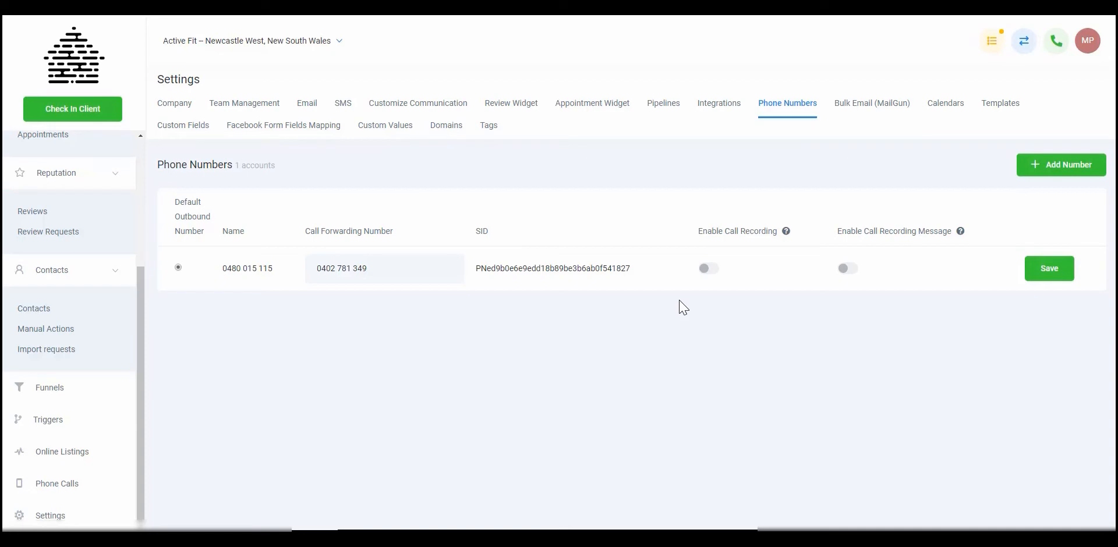
{"action": "left_click", "coordinate": [1078, 165]}
{"action": "left_click", "coordinate": [572, 134]}
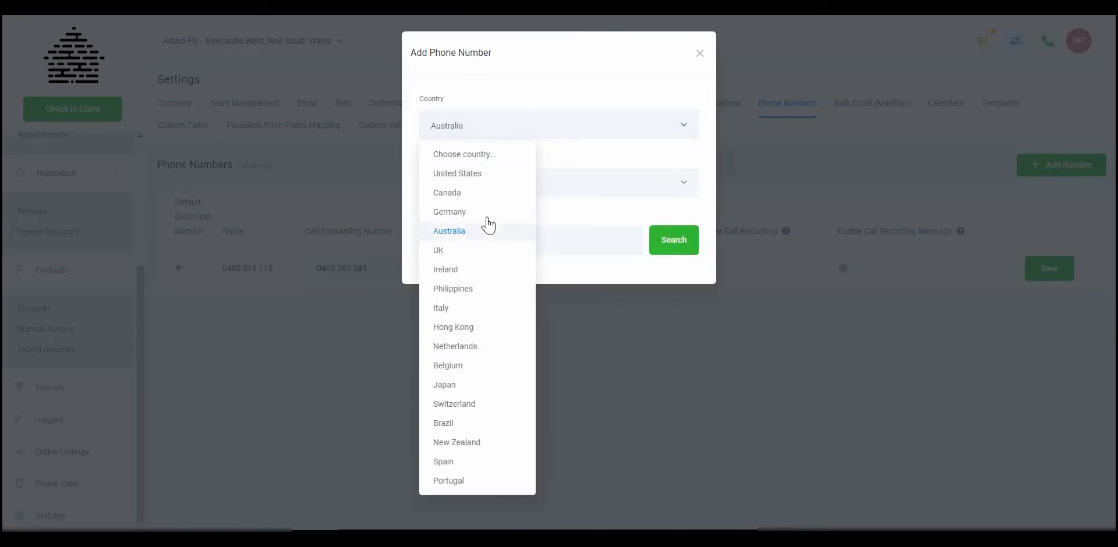
{"action": "left_click", "coordinate": [487, 178]}
{"action": "left_click", "coordinate": [492, 172]}
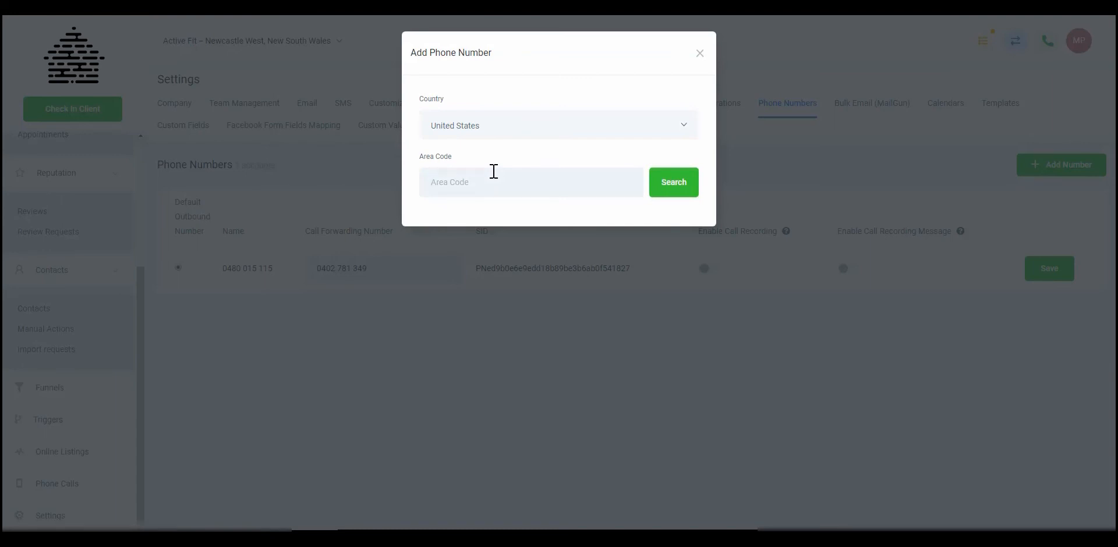
{"action": "type", "text": "252"}
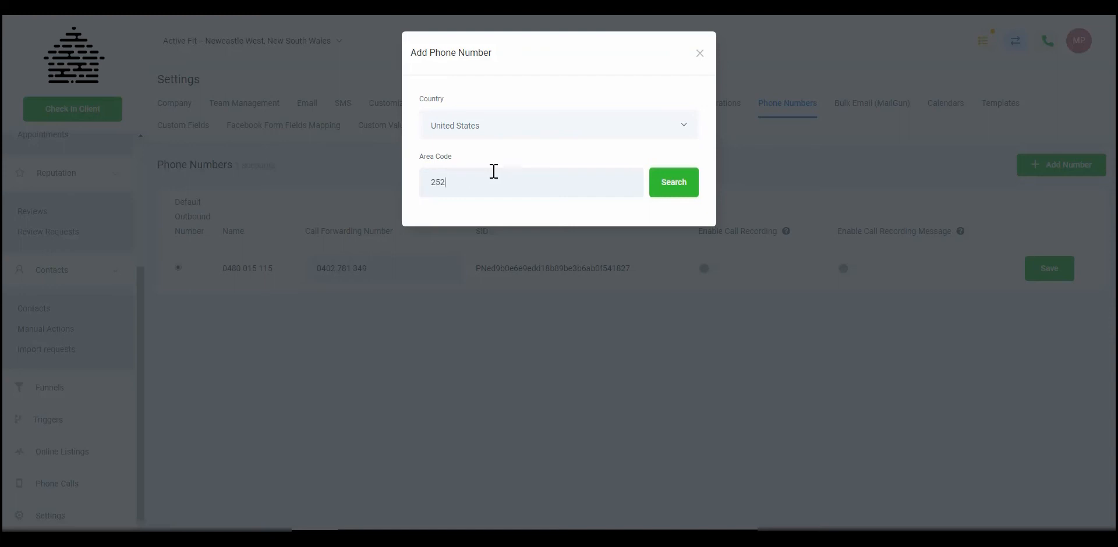
{"action": "left_click", "coordinate": [668, 185]}
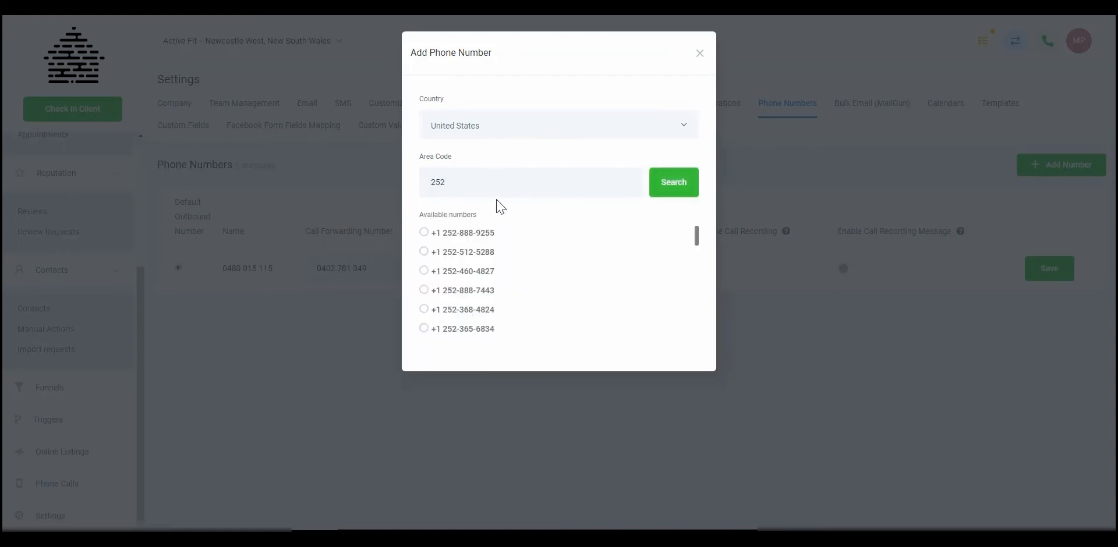
{"action": "scroll", "coordinate": [486, 248], "scroll_direction": "down", "scroll_amount": 5}
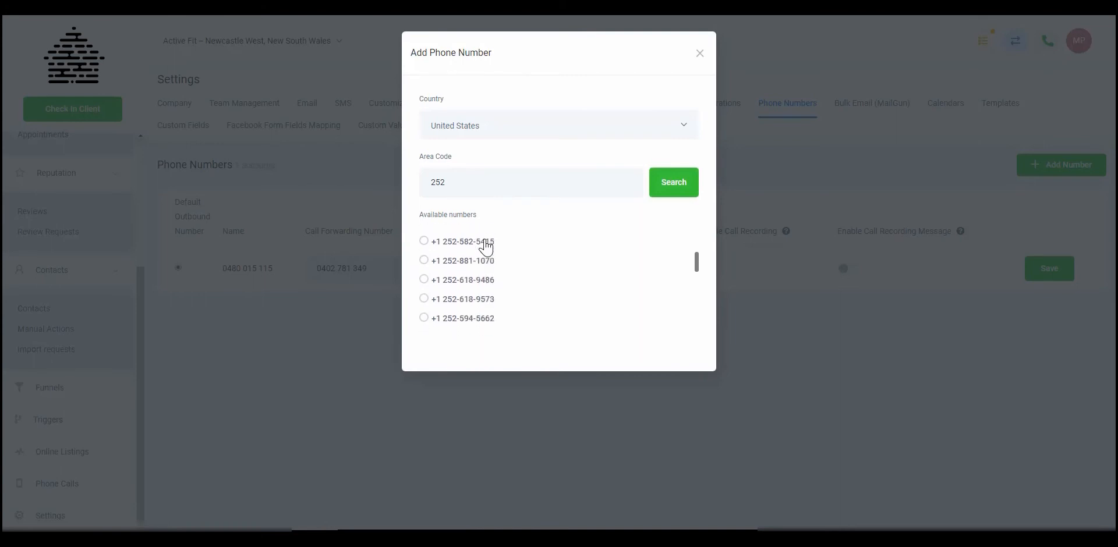
{"action": "scroll", "coordinate": [486, 248], "scroll_direction": "down", "scroll_amount": 2}
{"action": "scroll", "coordinate": [486, 247], "scroll_direction": "up", "scroll_amount": 10}
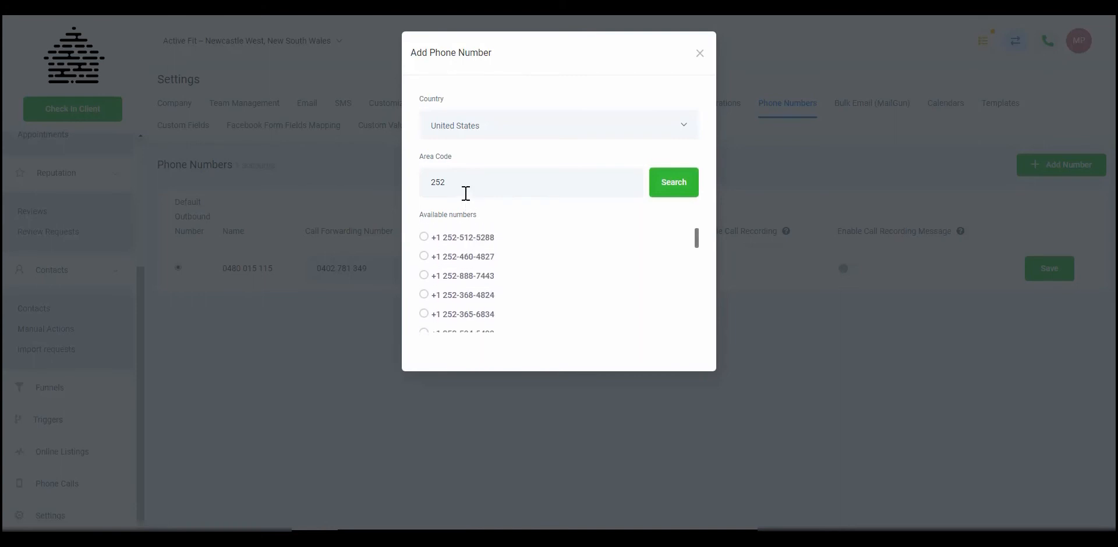
Step: Search for United States numbers without an area code, try the first available one, and close the Add Phone Number form
{"action": "left_click_drag", "start_coordinate": [460, 184], "coordinate": [413, 188]}
{"action": "key", "text": "BackSpace"}
{"action": "left_click", "coordinate": [670, 185]}
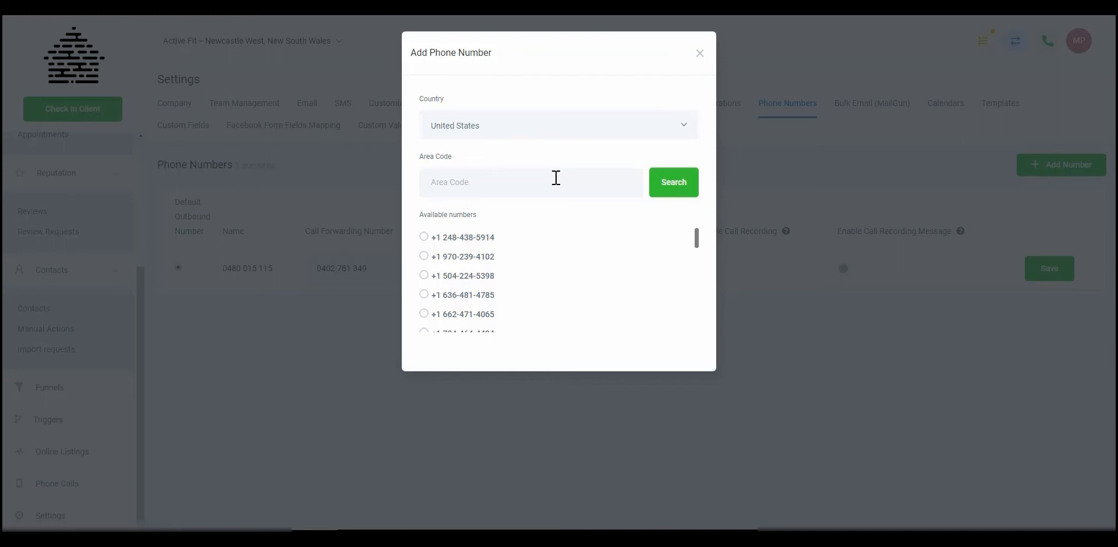
{"action": "left_click", "coordinate": [427, 239]}
{"action": "left_click", "coordinate": [675, 401]}
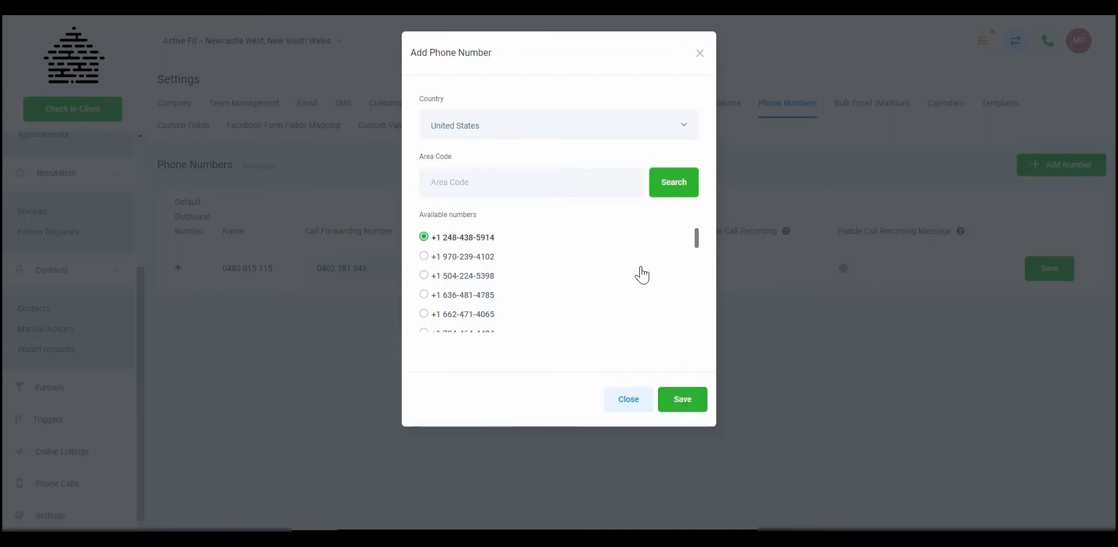
{"action": "left_click", "coordinate": [700, 53]}
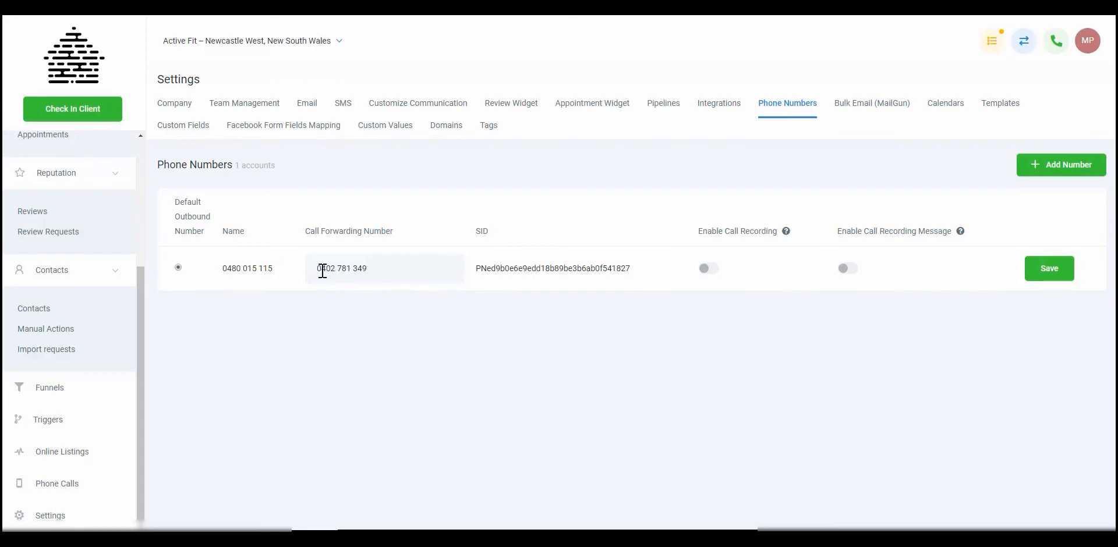
Step: Examine the call forwarding number and SID of the existing phone number
{"action": "left_click_drag", "start_coordinate": [312, 267], "coordinate": [398, 268]}
{"action": "left_click", "coordinate": [399, 268]}
{"action": "double_click", "coordinate": [562, 268]}
{"action": "left_click", "coordinate": [627, 361]}
Step: Try enabling call recording and the call recording message for the phone number, turn both off again, and save
{"action": "left_click", "coordinate": [710, 276]}
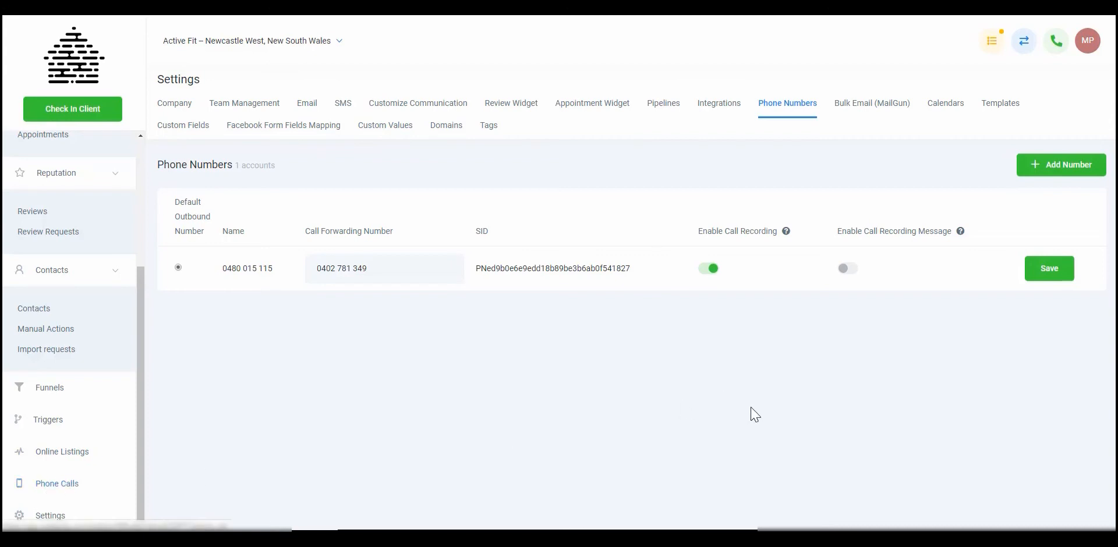
{"action": "left_click", "coordinate": [849, 271]}
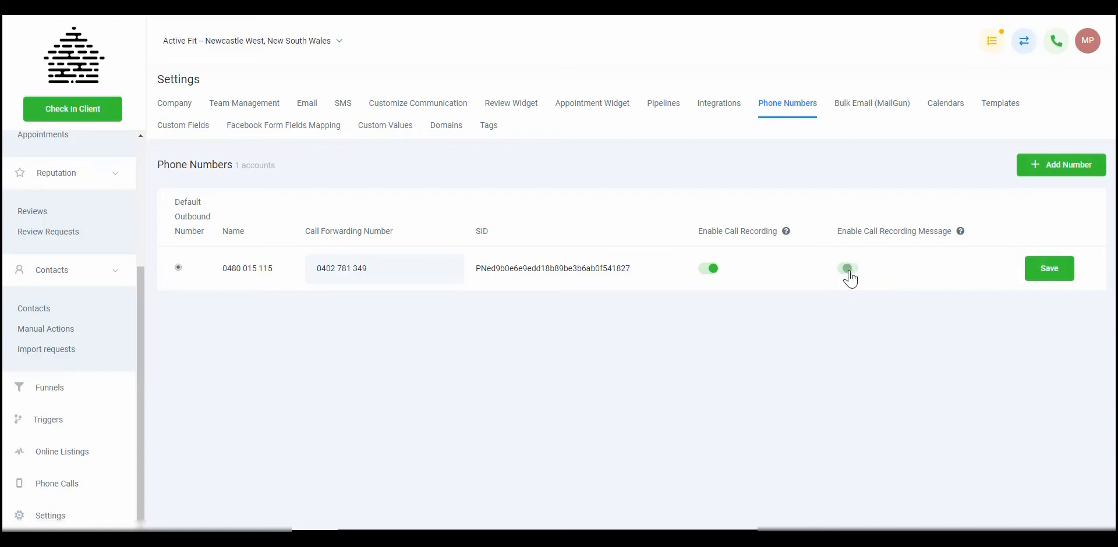
{"action": "left_click", "coordinate": [850, 269]}
{"action": "left_click", "coordinate": [702, 270]}
{"action": "left_click", "coordinate": [1034, 271]}
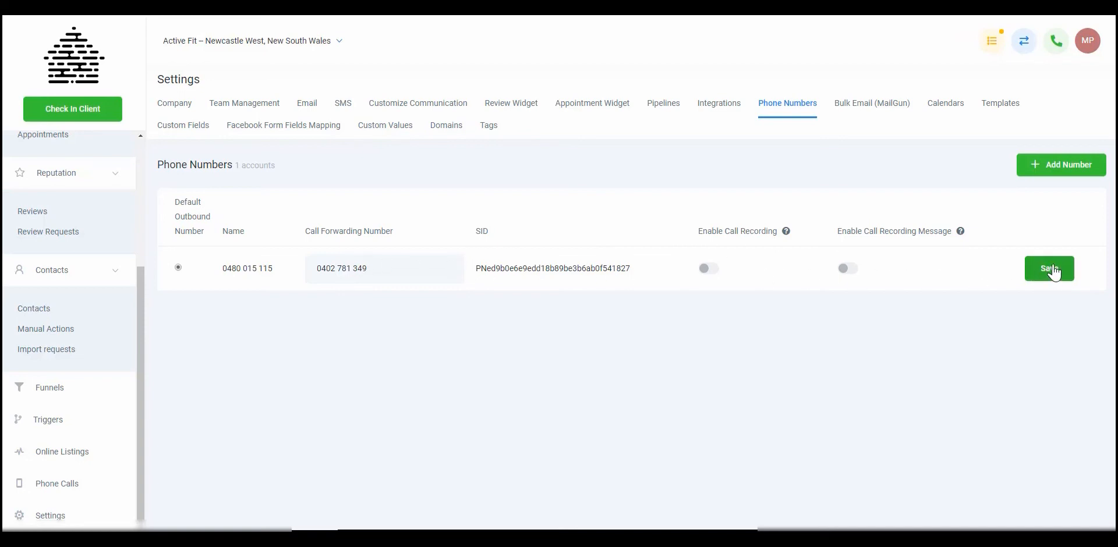
Step: Open the Bulk Email (MailGun) settings and examine the forwarding and BCC address fields
{"action": "left_click", "coordinate": [880, 111]}
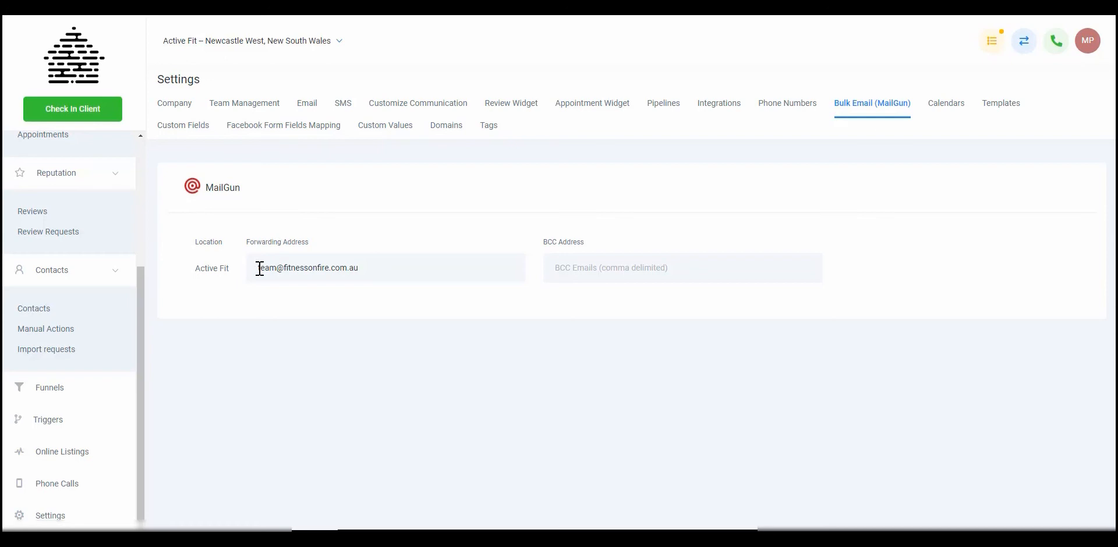
{"action": "left_click_drag", "start_coordinate": [259, 269], "coordinate": [370, 268]}
{"action": "left_click", "coordinate": [374, 269]}
{"action": "left_click_drag", "start_coordinate": [369, 269], "coordinate": [239, 274]}
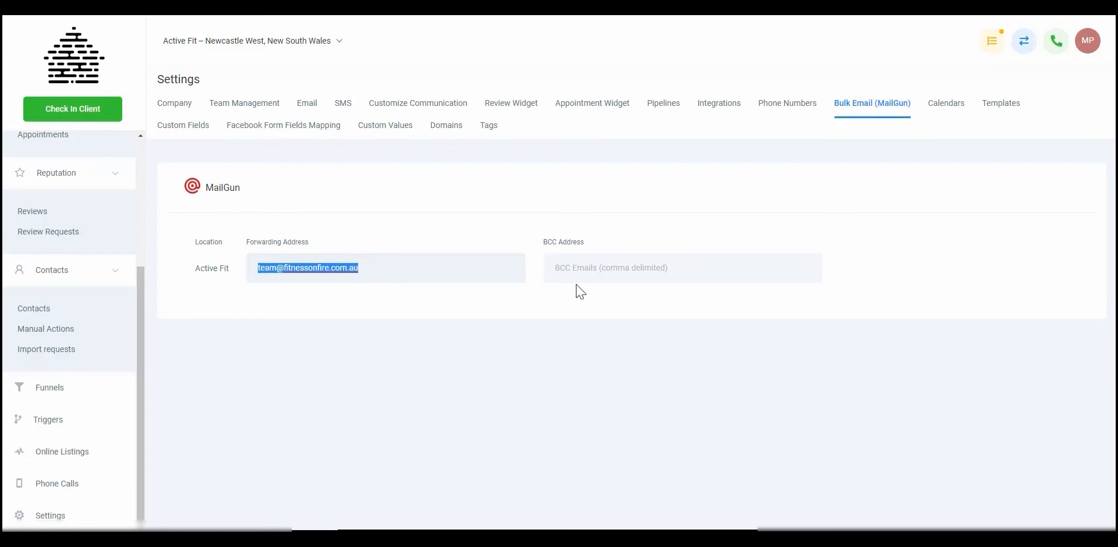
{"action": "left_click", "coordinate": [600, 269]}
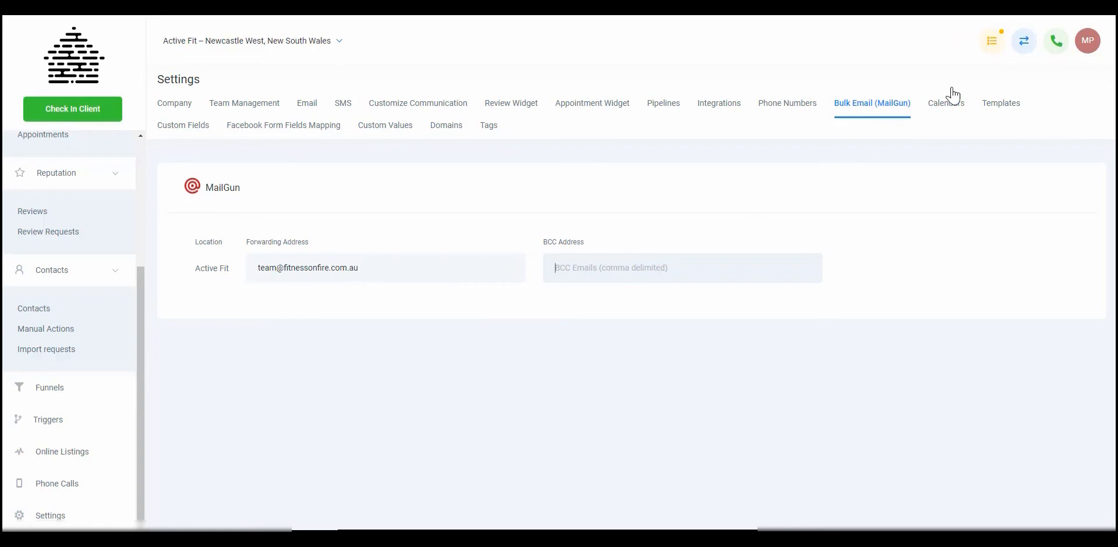
Step: View the Calendars settings, check the Appointment Widget code once more, and return to the calendar list
{"action": "left_click", "coordinate": [947, 108]}
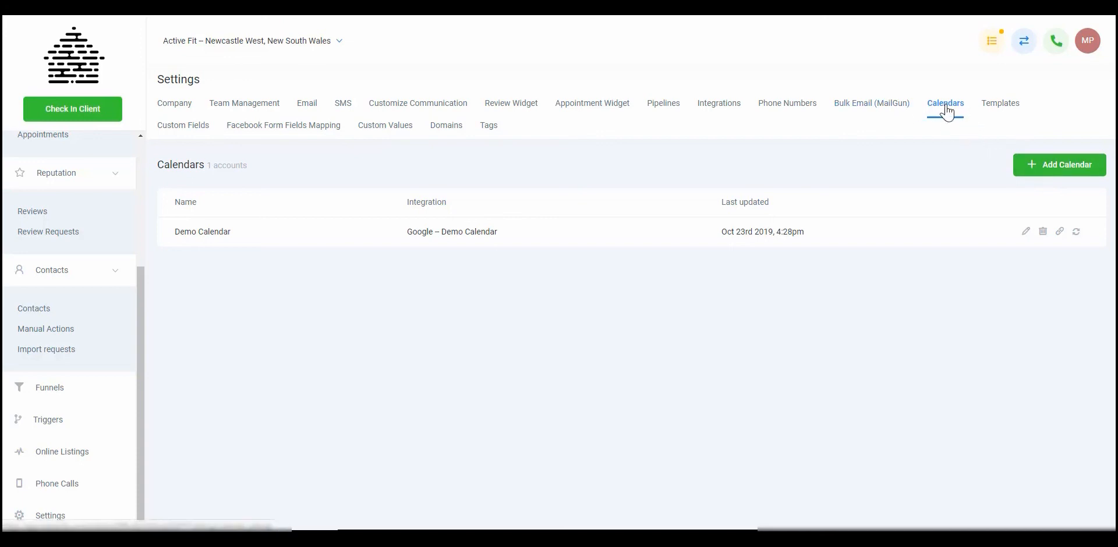
{"action": "left_click", "coordinate": [597, 106]}
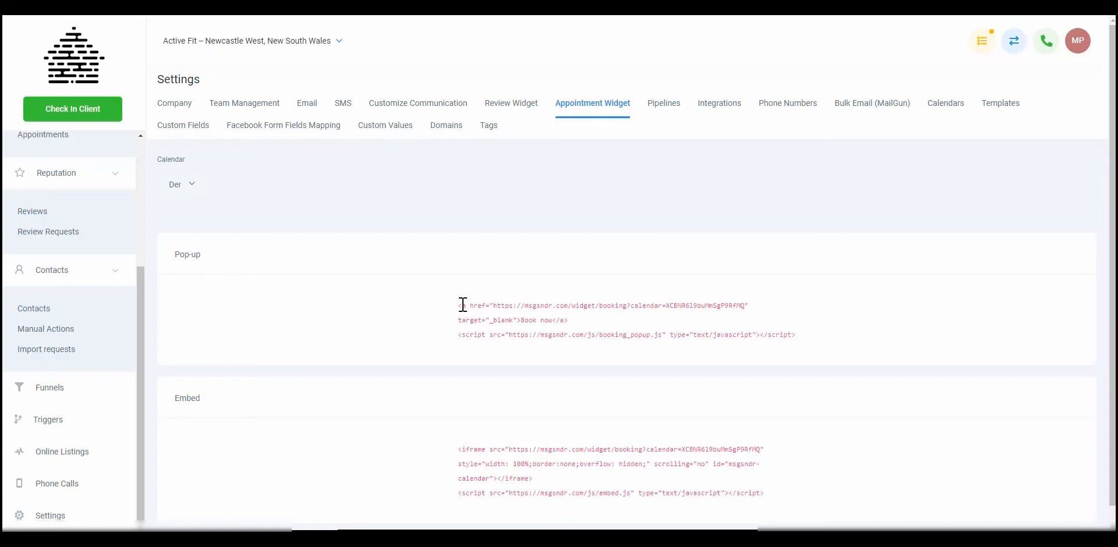
{"action": "left_click", "coordinate": [954, 107]}
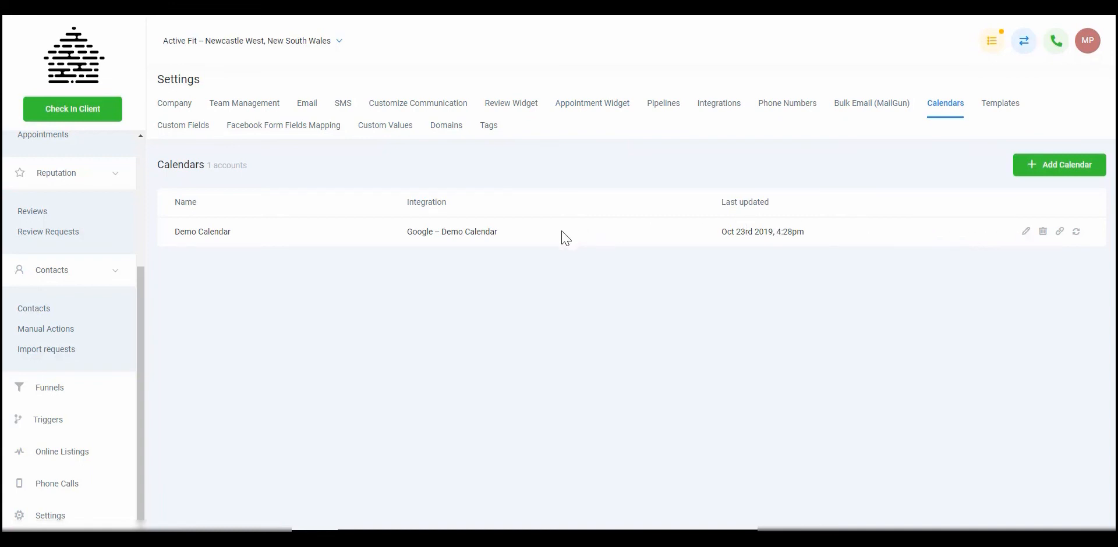
Step: Open the message Templates settings, look at the template type choices and the SMS template form, and close the form
{"action": "left_click", "coordinate": [996, 109]}
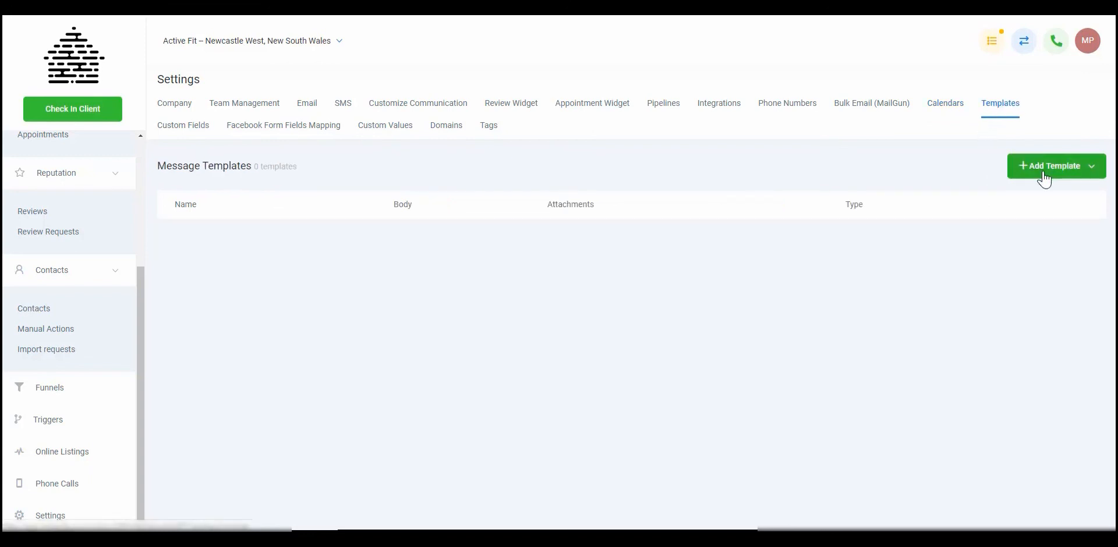
{"action": "left_click", "coordinate": [1101, 173]}
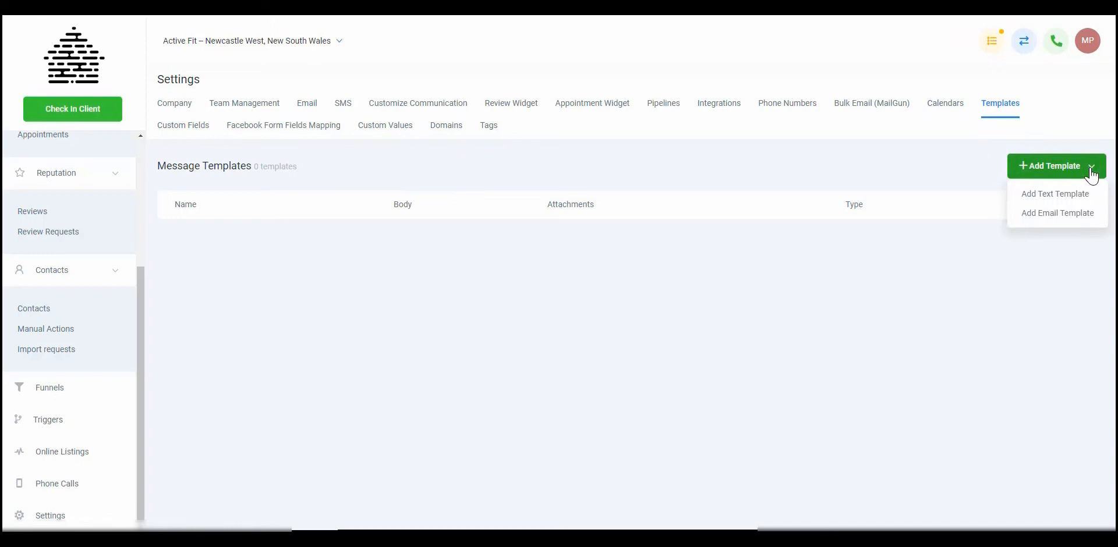
{"action": "left_click", "coordinate": [1056, 194]}
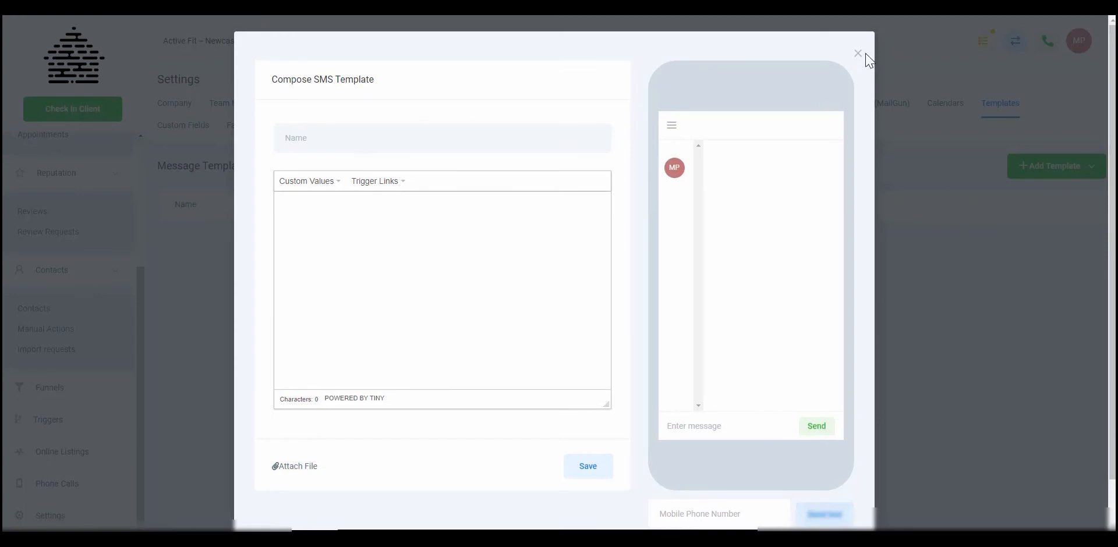
{"action": "left_click", "coordinate": [494, 142]}
{"action": "left_click", "coordinate": [858, 53]}
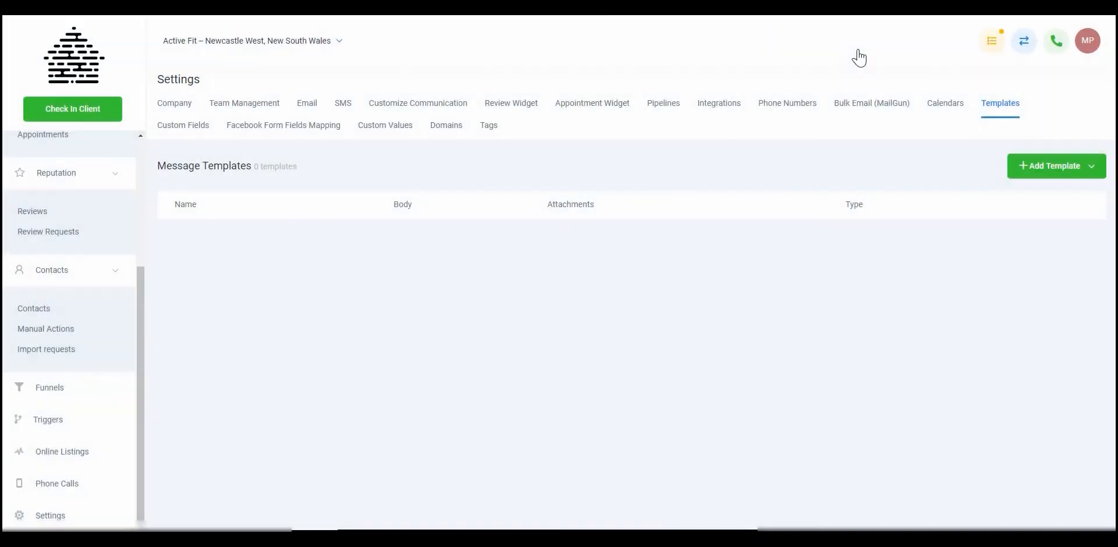
Step: Start a new text message template and name it "Address"
{"action": "left_click", "coordinate": [1093, 168]}
{"action": "left_click", "coordinate": [1054, 193]}
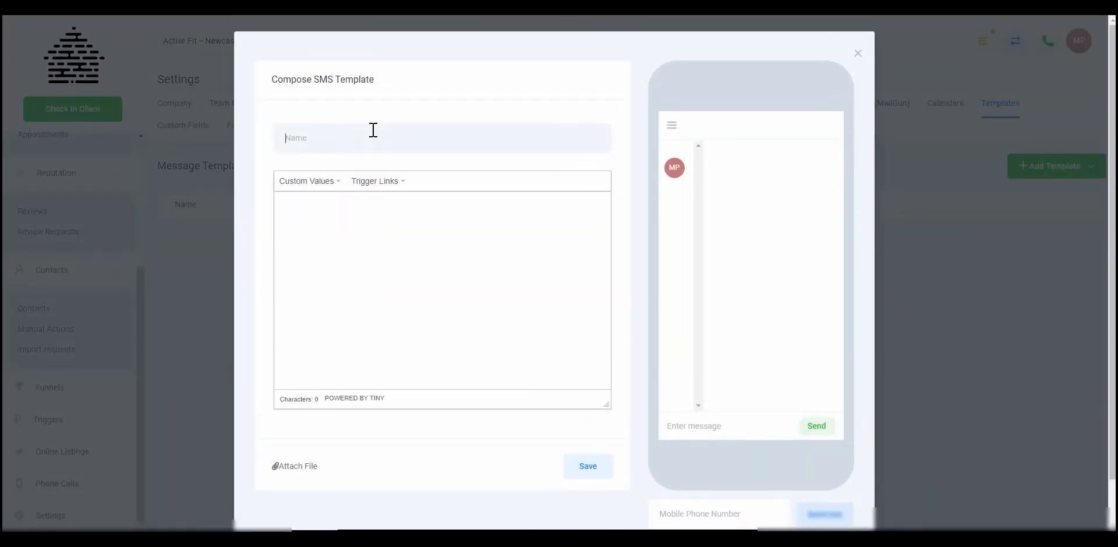
{"action": "type", "text": "Address Temp"}
{"action": "key", "text": "BackSpace"}
{"action": "key", "text": "BackSpace"}
{"action": "key", "text": "BackSpace"}
{"action": "key", "text": "Tab"}
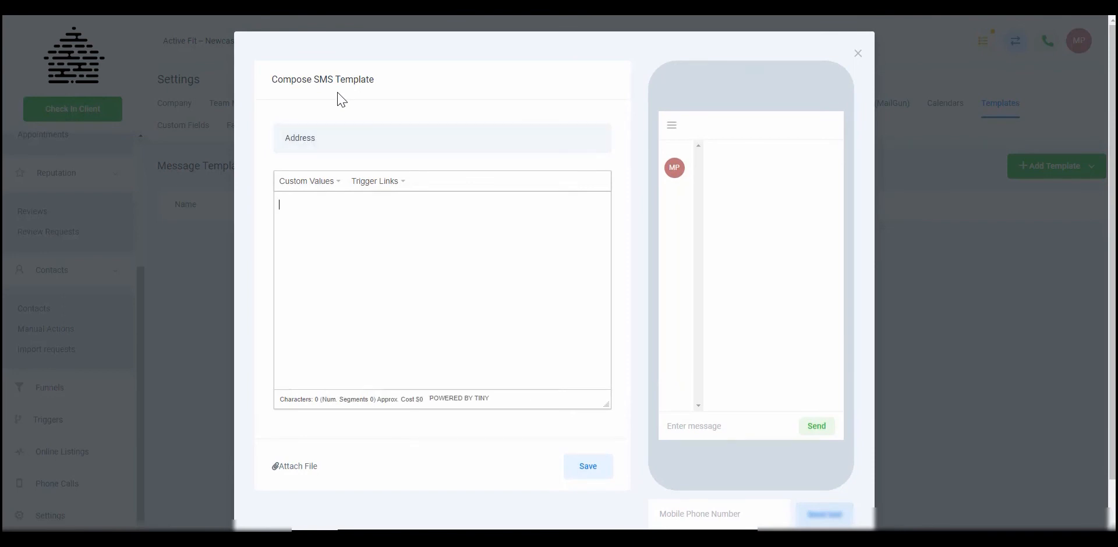
Step: Write the SMS template body as "Our address is" followed by the business's street address
{"action": "type", "text": "OUr address "}
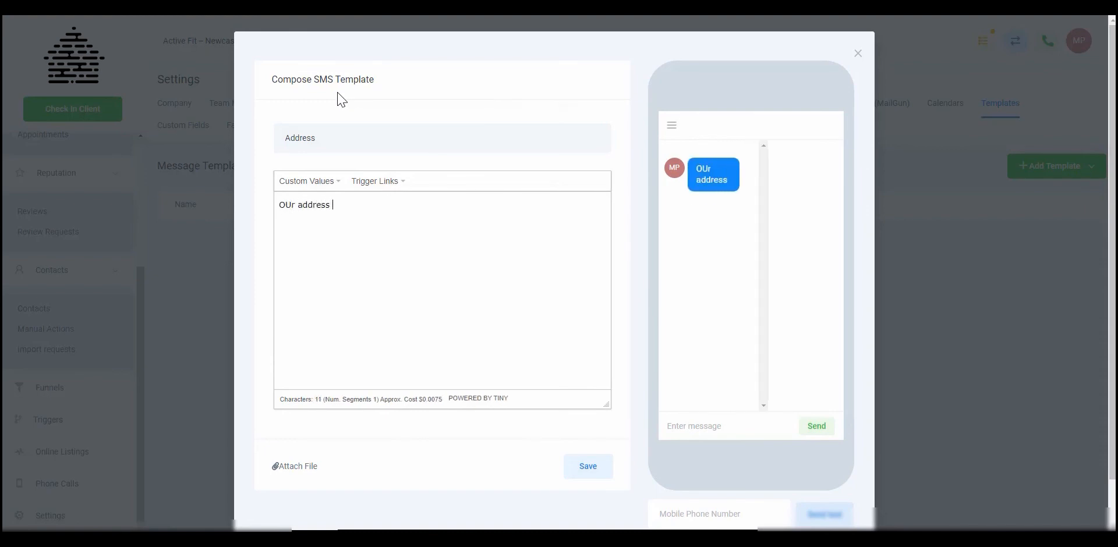
{"action": "type", "text": "is 123 Smith Street"}
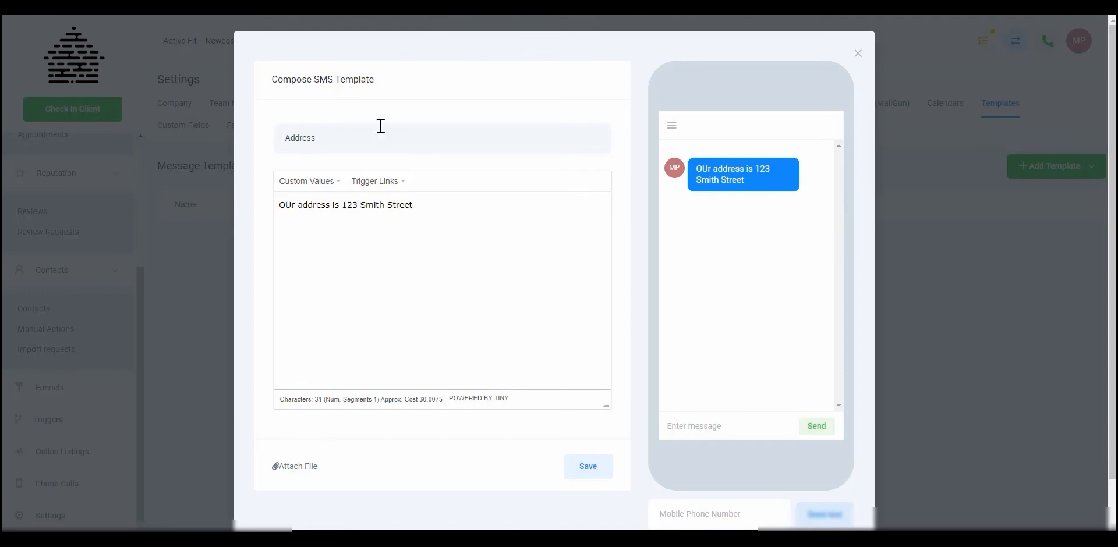
{"action": "key", "text": "BackSpace"}
{"action": "type", "text": "u"}
Step: Look through the Custom Values and Trigger Links choices for the SMS template, and save the template
{"action": "left_click", "coordinate": [324, 181]}
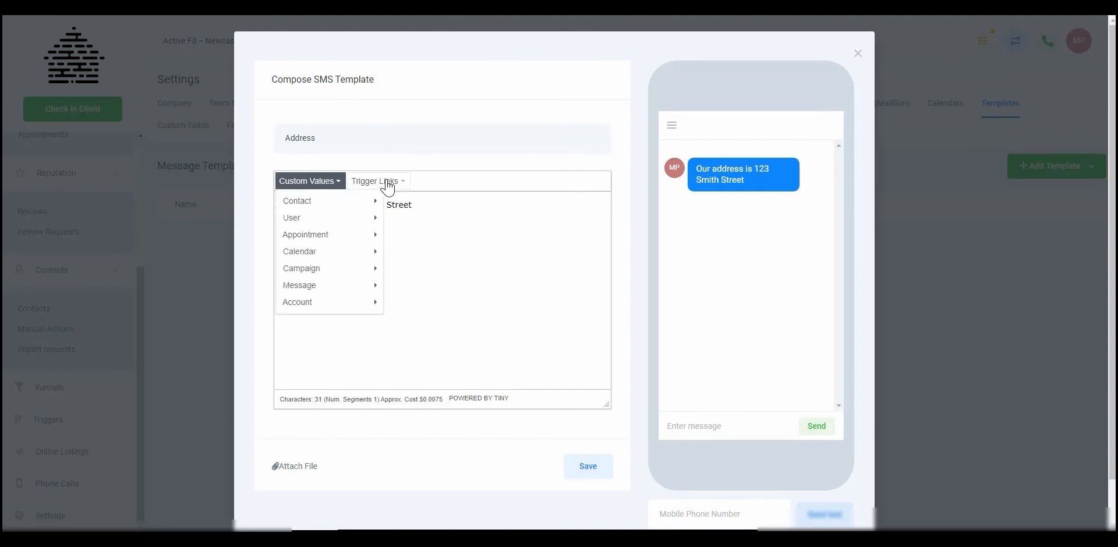
{"action": "left_click", "coordinate": [381, 182]}
{"action": "left_click", "coordinate": [326, 183]}
{"action": "left_click", "coordinate": [529, 183]}
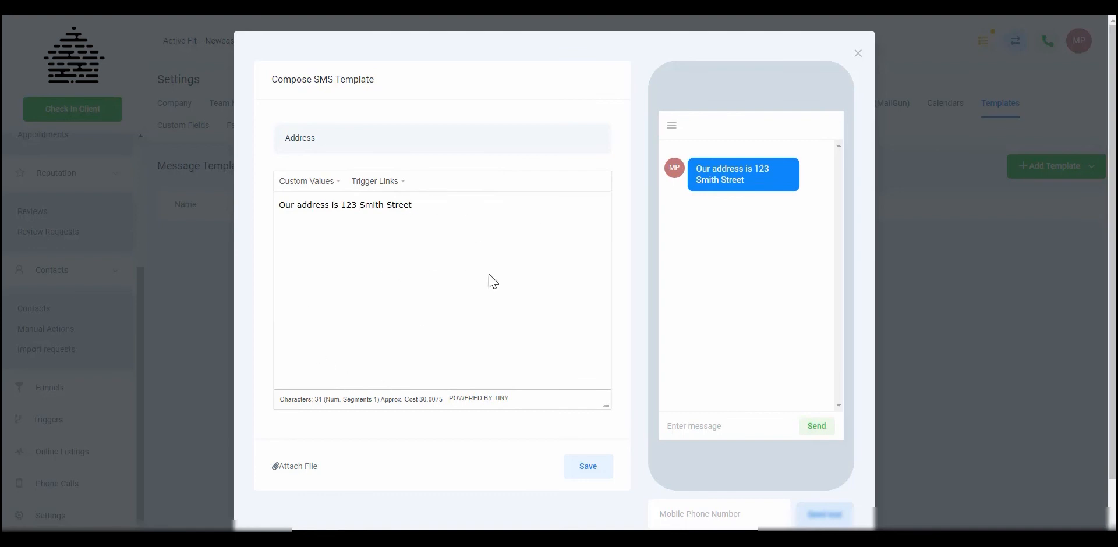
{"action": "left_click", "coordinate": [588, 466]}
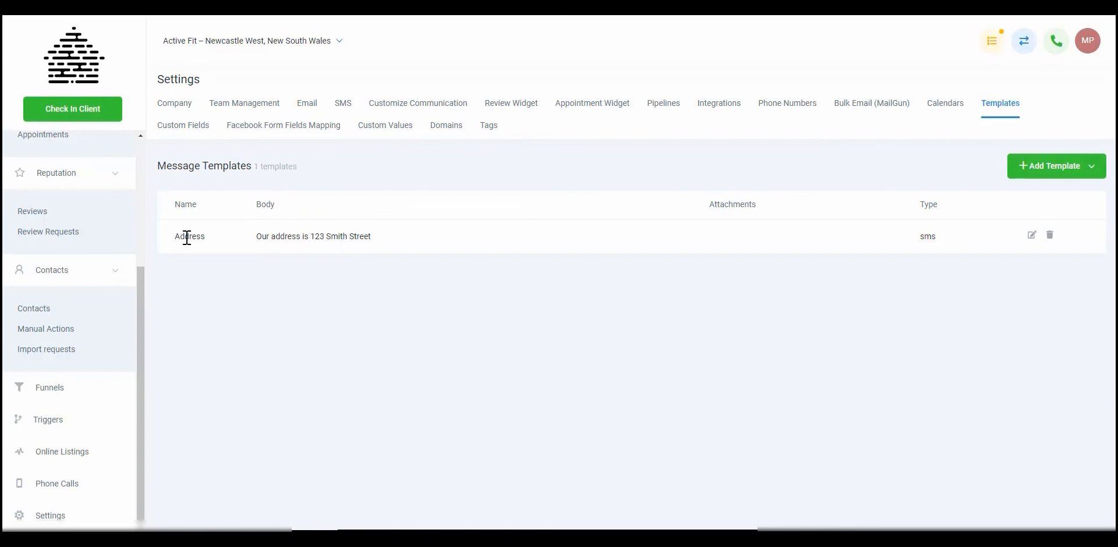
Step: Edit the Address template so its message begins "Sure thing, {{contact.first_name}}, our address is", using the contact's first-name custom value, and save it
{"action": "left_click", "coordinate": [1032, 236]}
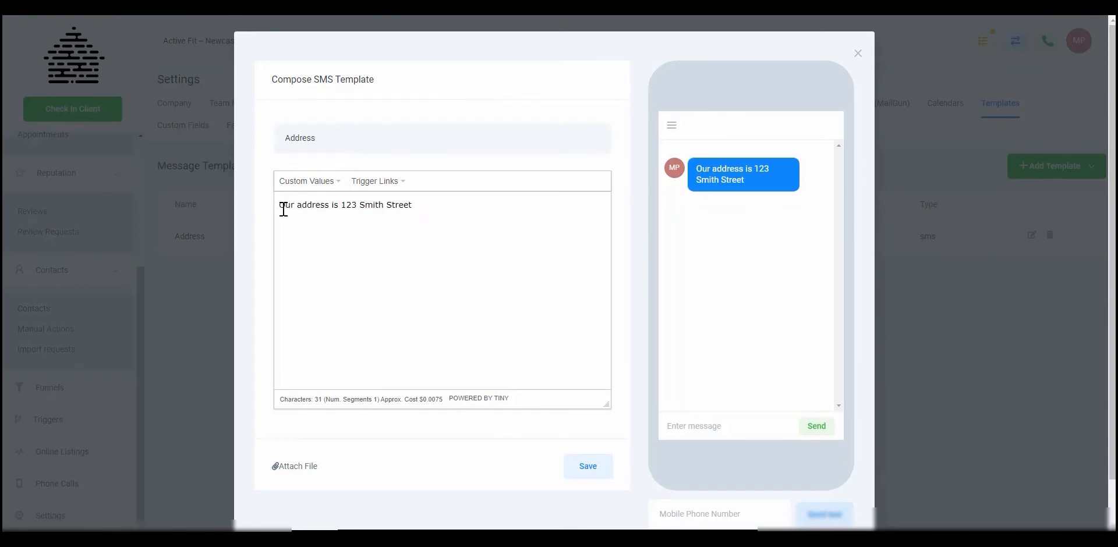
{"action": "type", "text": "Sure thing,"}
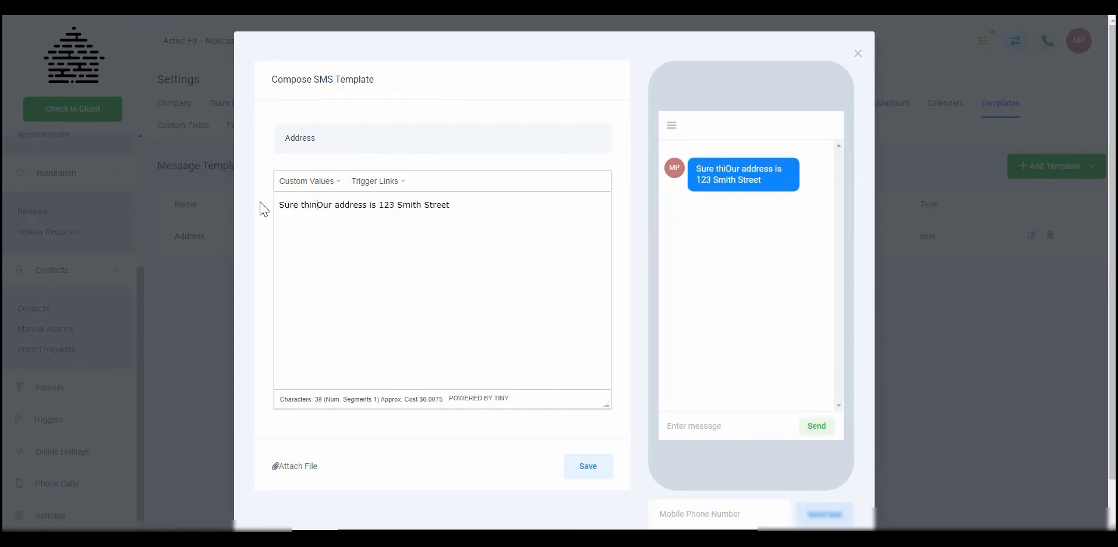
{"action": "left_click", "coordinate": [336, 181]}
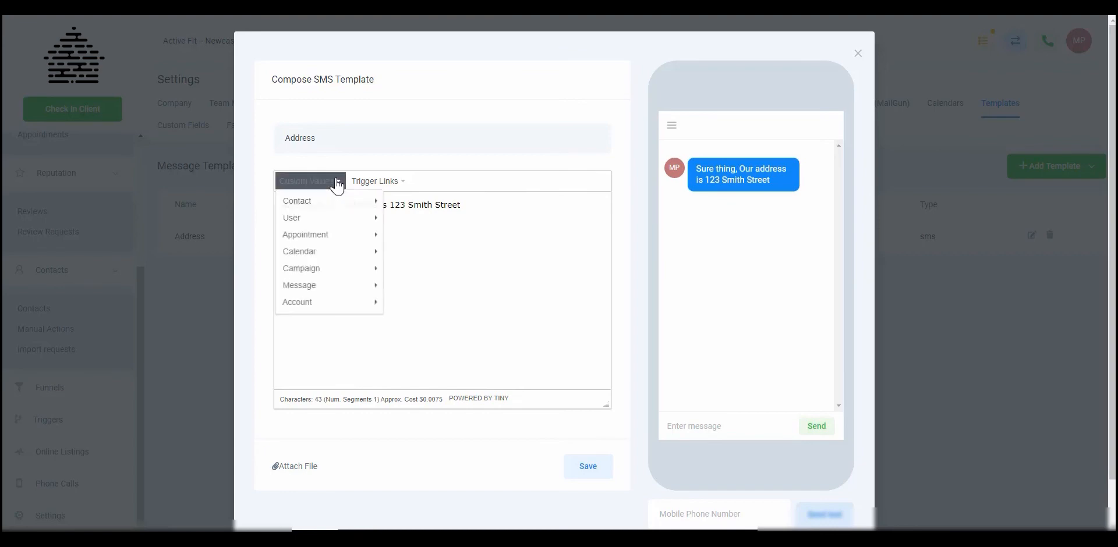
{"action": "mouse_move", "coordinate": [355, 200]}
{"action": "left_click", "coordinate": [406, 219]}
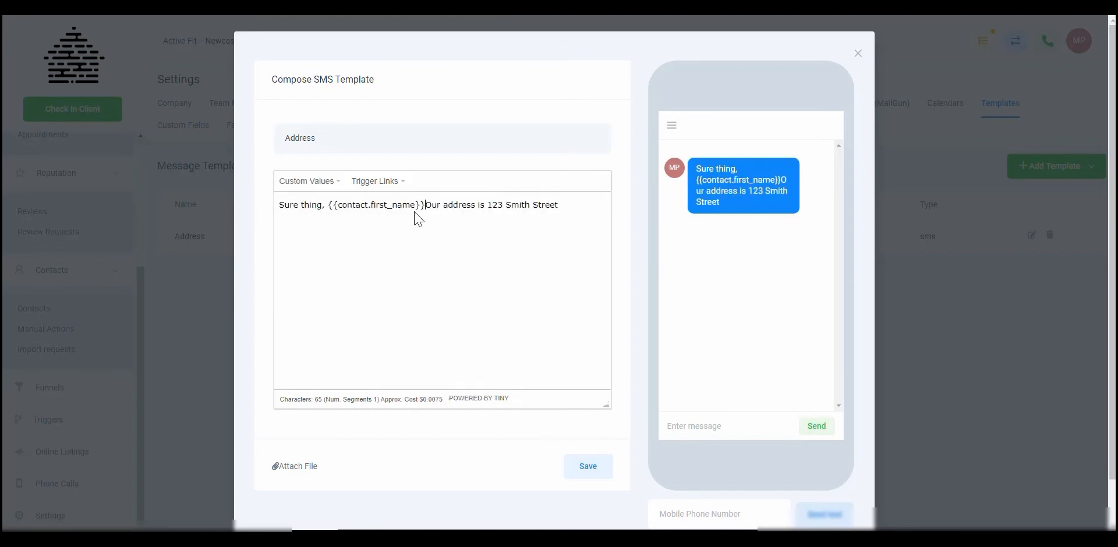
{"action": "type", "text": ", o"}
{"action": "key", "text": "Delete"}
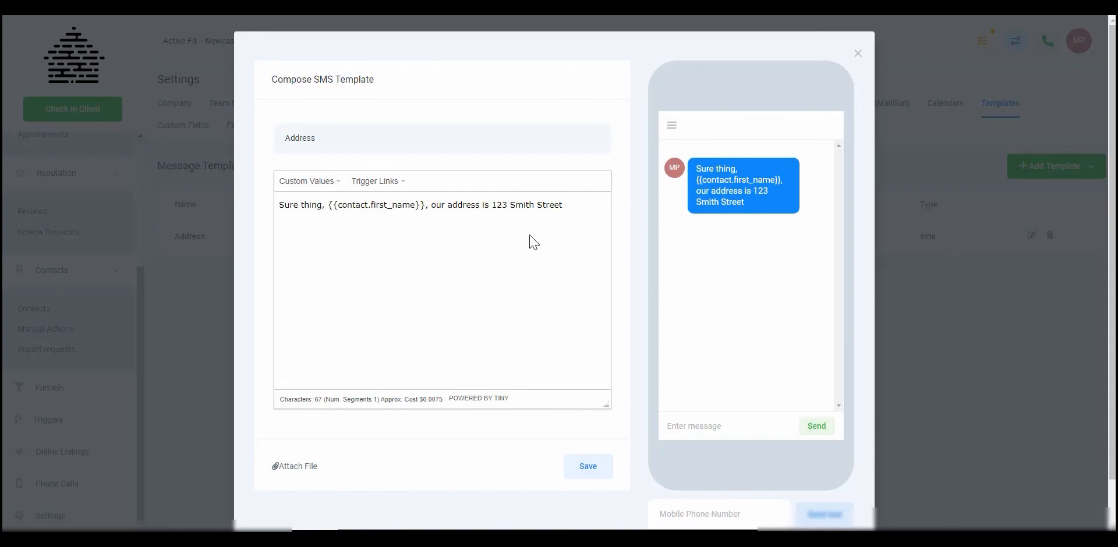
{"action": "left_click", "coordinate": [584, 464]}
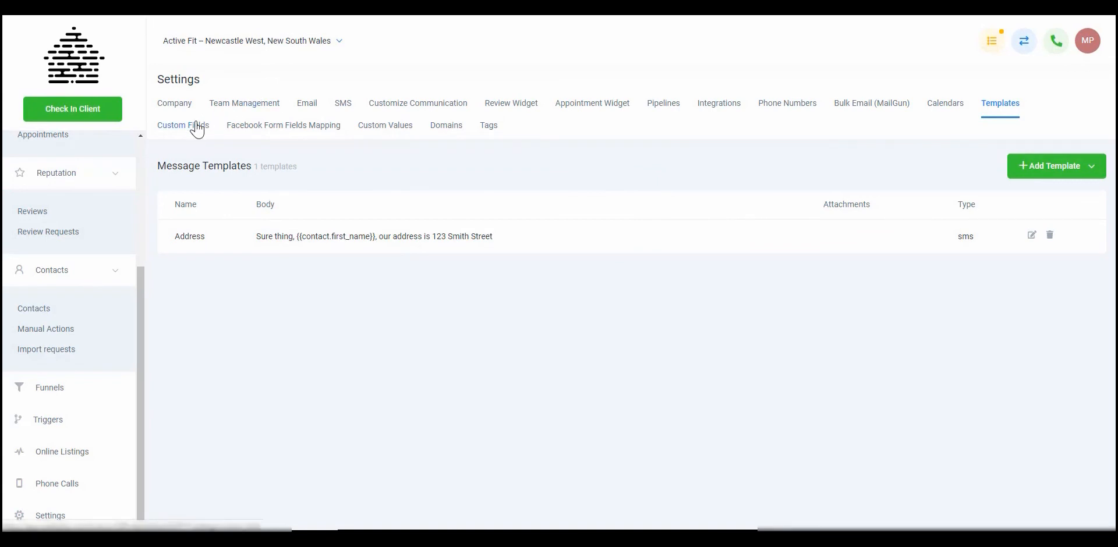
{"action": "left_click", "coordinate": [1093, 168]}
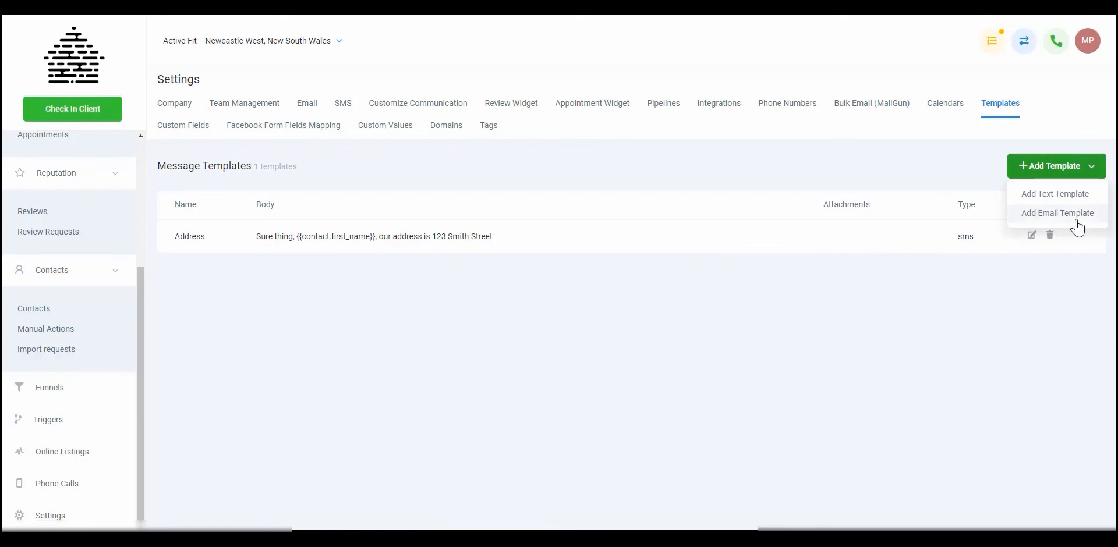
{"action": "left_click", "coordinate": [1031, 308]}
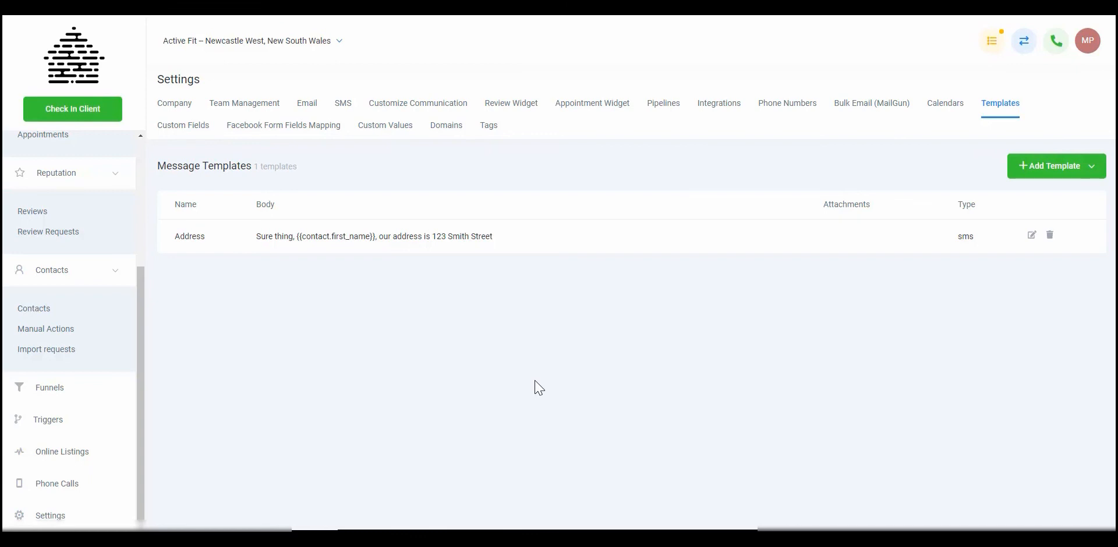
Step: In the Custom Fields settings, rename the demo result question to "What is the RESULT that you are looking for?" and save it
{"action": "left_click", "coordinate": [192, 133]}
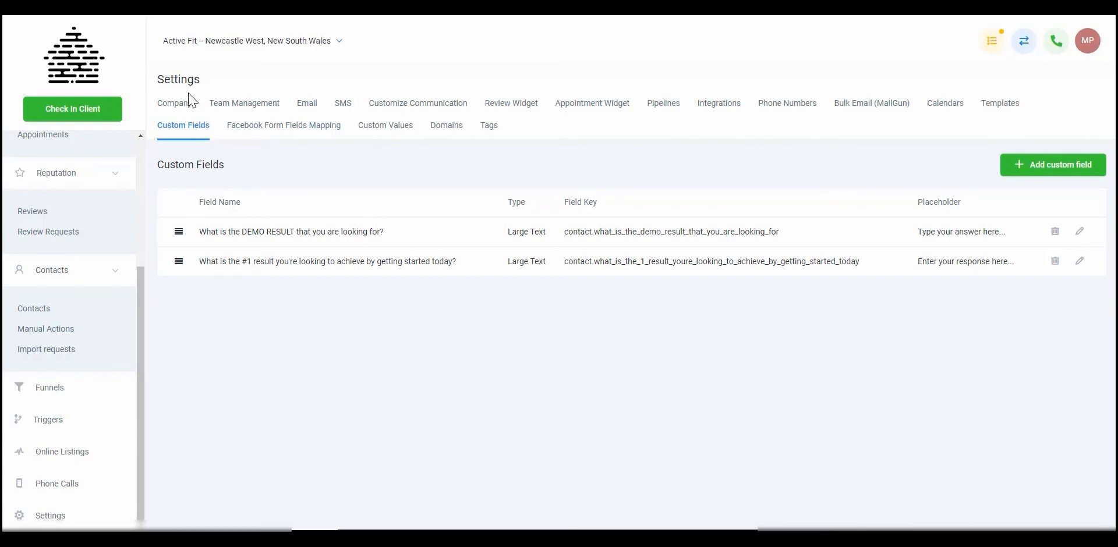
{"action": "left_click", "coordinate": [1080, 234]}
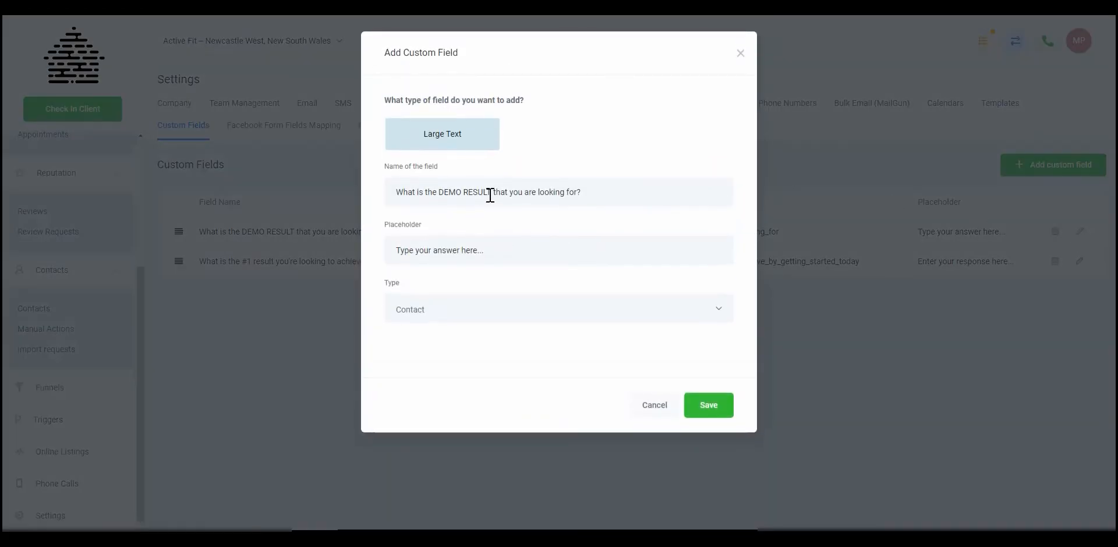
{"action": "double_click", "coordinate": [450, 192]}
{"action": "key", "text": "BackSpace"}
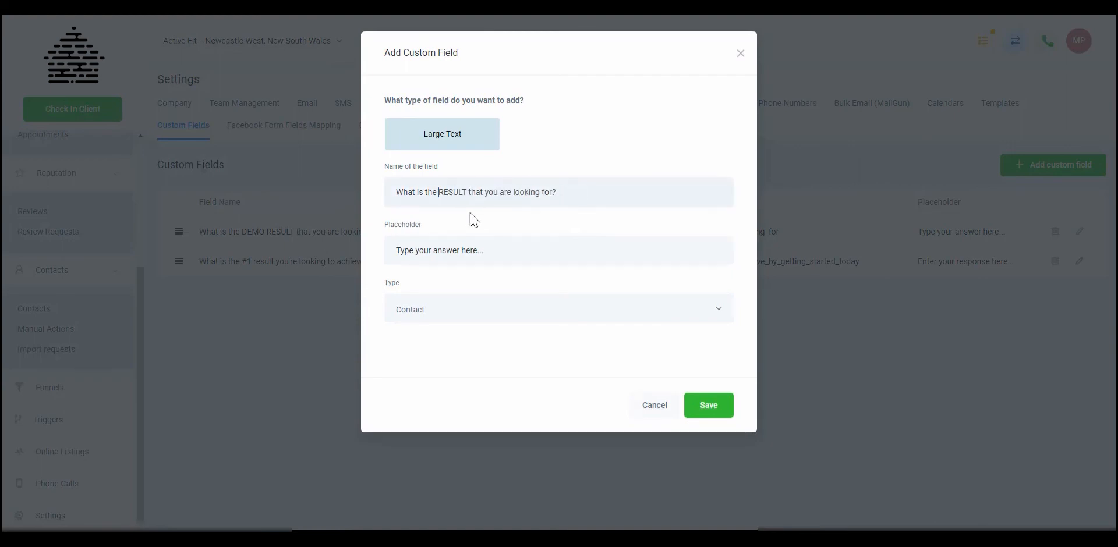
{"action": "left_click", "coordinate": [704, 411]}
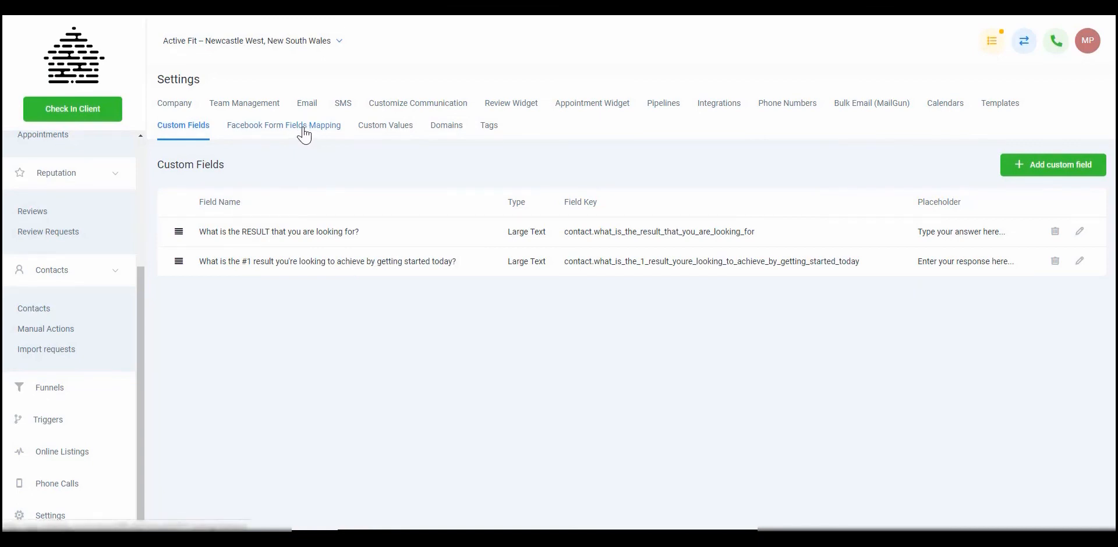
Step: View the Facebook Form Fields Mapping, Custom Values, Domains and Tags settings in turn
{"action": "left_click", "coordinate": [304, 131]}
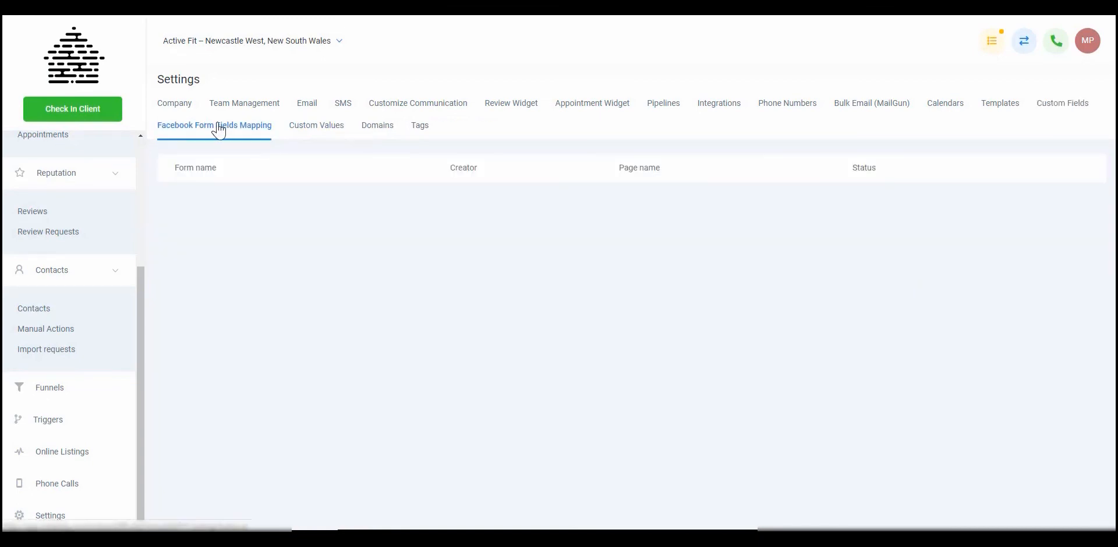
{"action": "left_click", "coordinate": [319, 134]}
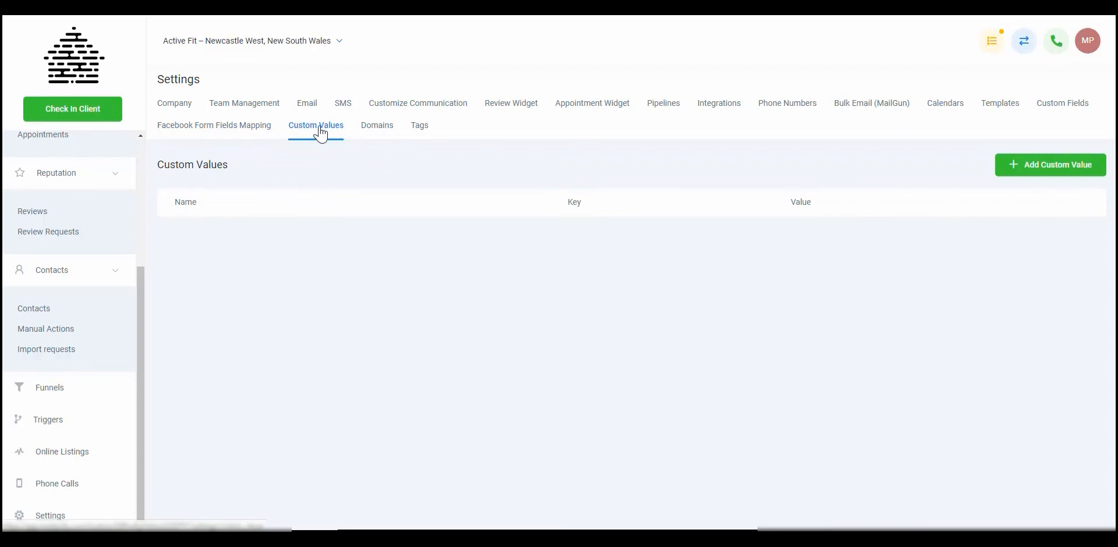
{"action": "left_click", "coordinate": [376, 129]}
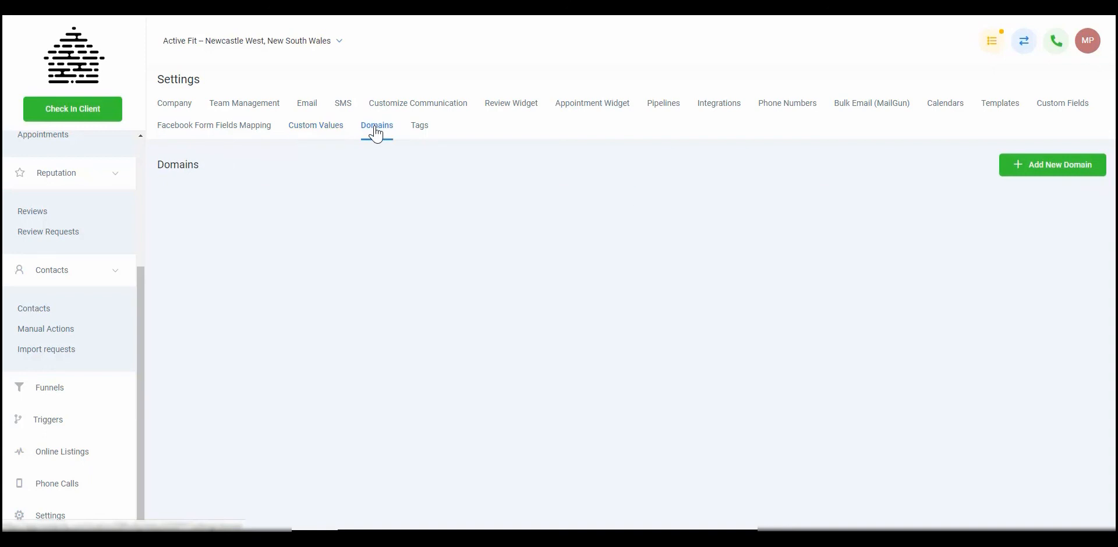
{"action": "left_click", "coordinate": [417, 130]}
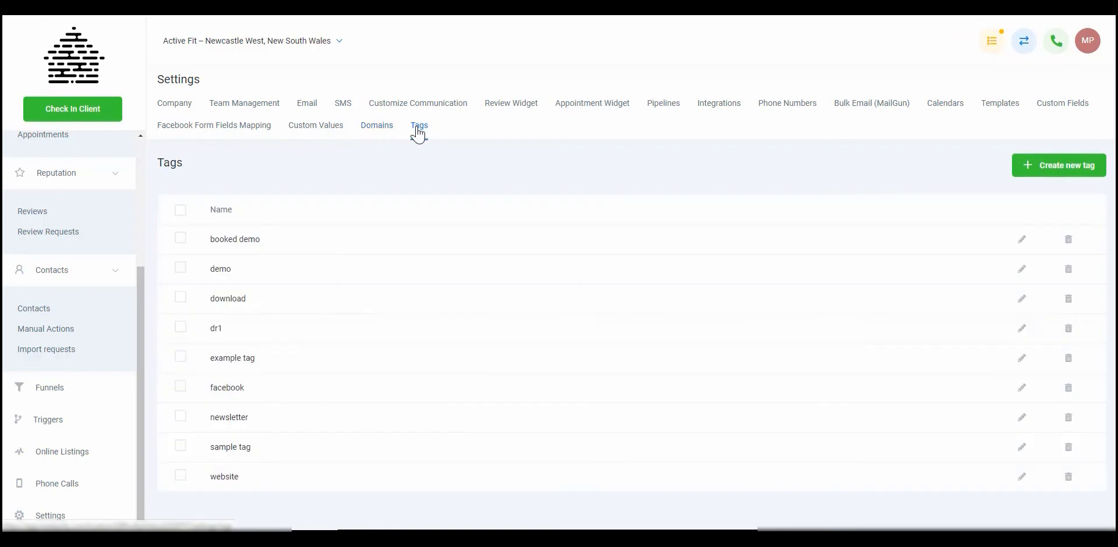